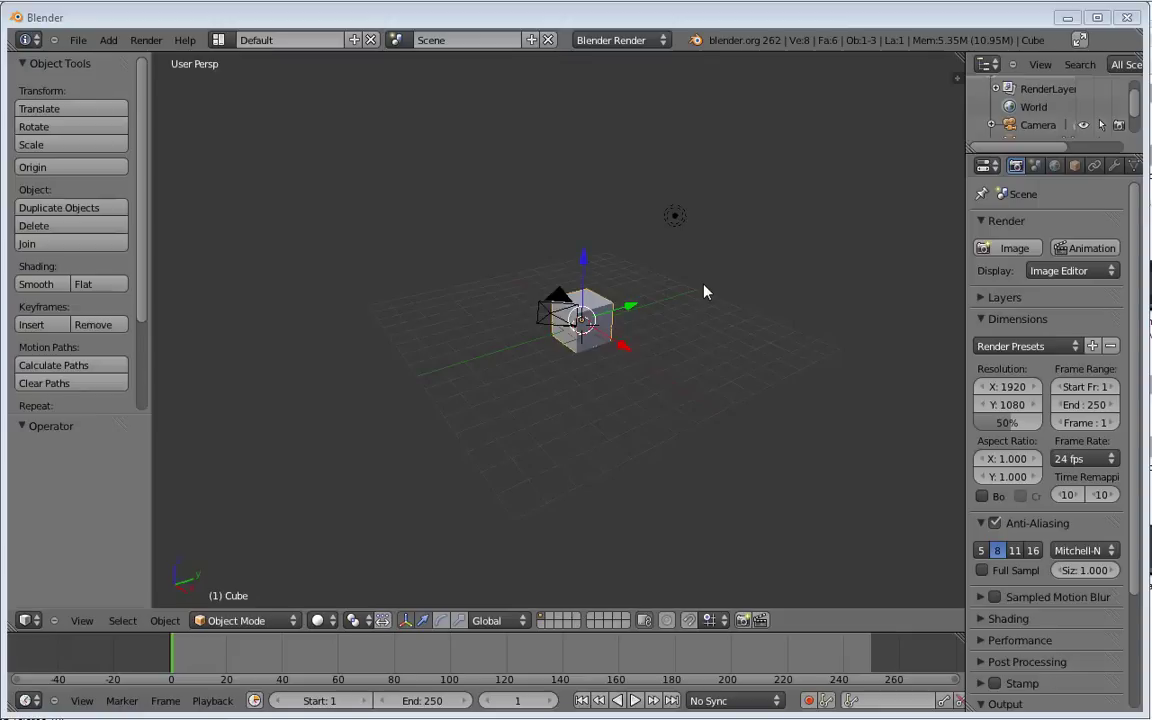
Step: Display the numeric transform properties of the cube in the 3D view
click(642, 305)
scroll(645, 318, up, 3)
middle_drag(706, 330, 625, 322)
scroll(648, 334, up, 3)
scroll(632, 320, down, 3)
scroll(635, 321, up, 2)
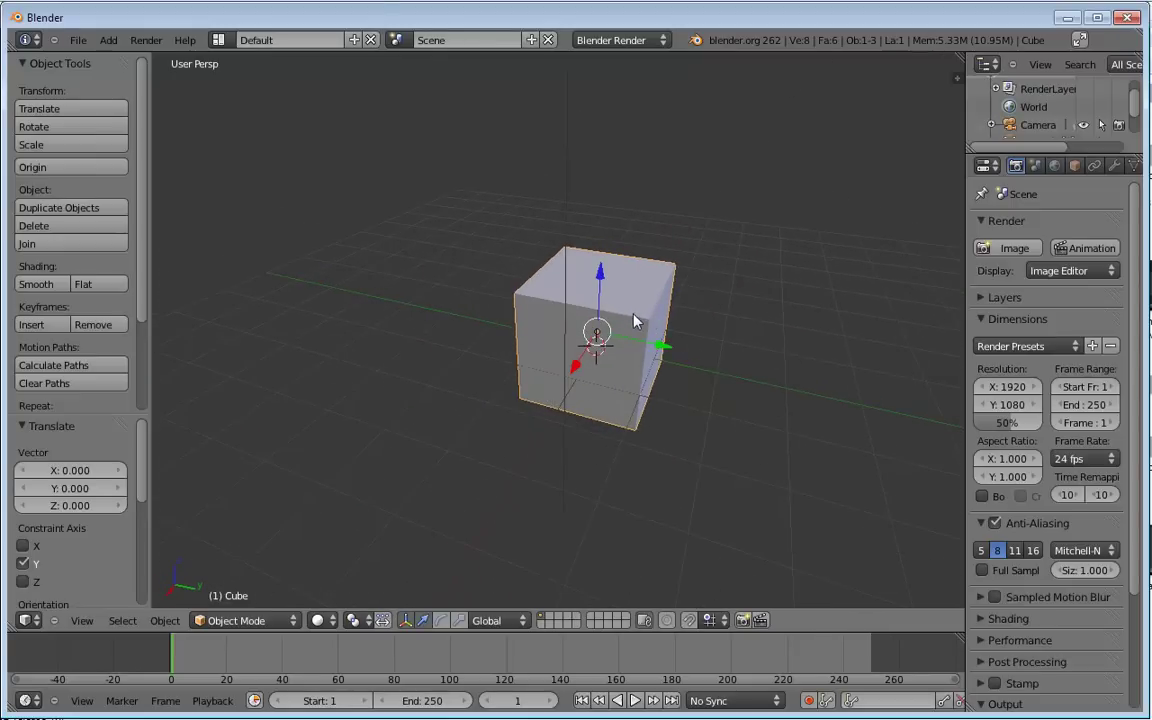
middle_drag(560, 374, 607, 370)
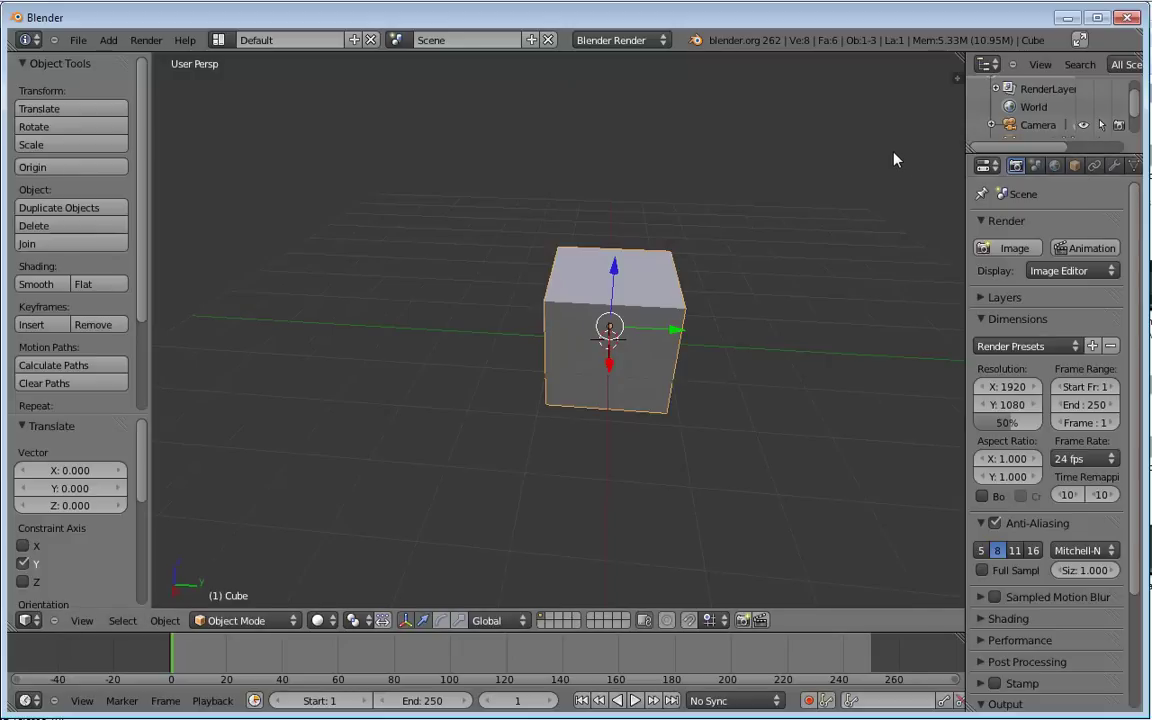
key(n)
middle_drag(432, 338, 480, 370)
scroll(921, 153, up, 6)
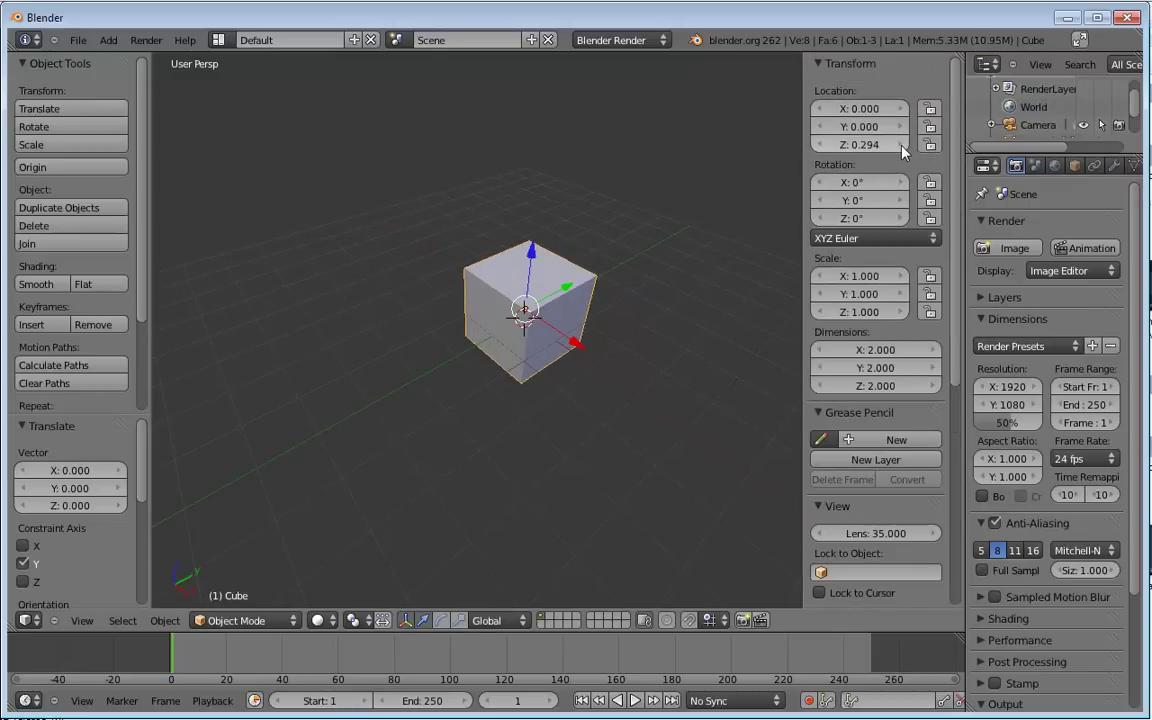
Step: Move the cube to X -3.290, Y 2.200, Z 1.274 and set its X and Y rotation to 45°
drag(858, 108, 802, 108)
drag(903, 126, 948, 142)
mouse_move(852, 182)
mouse_down()
mouse_move(910, 182)
mouse_move(845, 185)
mouse_move(858, 200)
mouse_move(900, 200)
mouse_move(850, 200)
mouse_up()
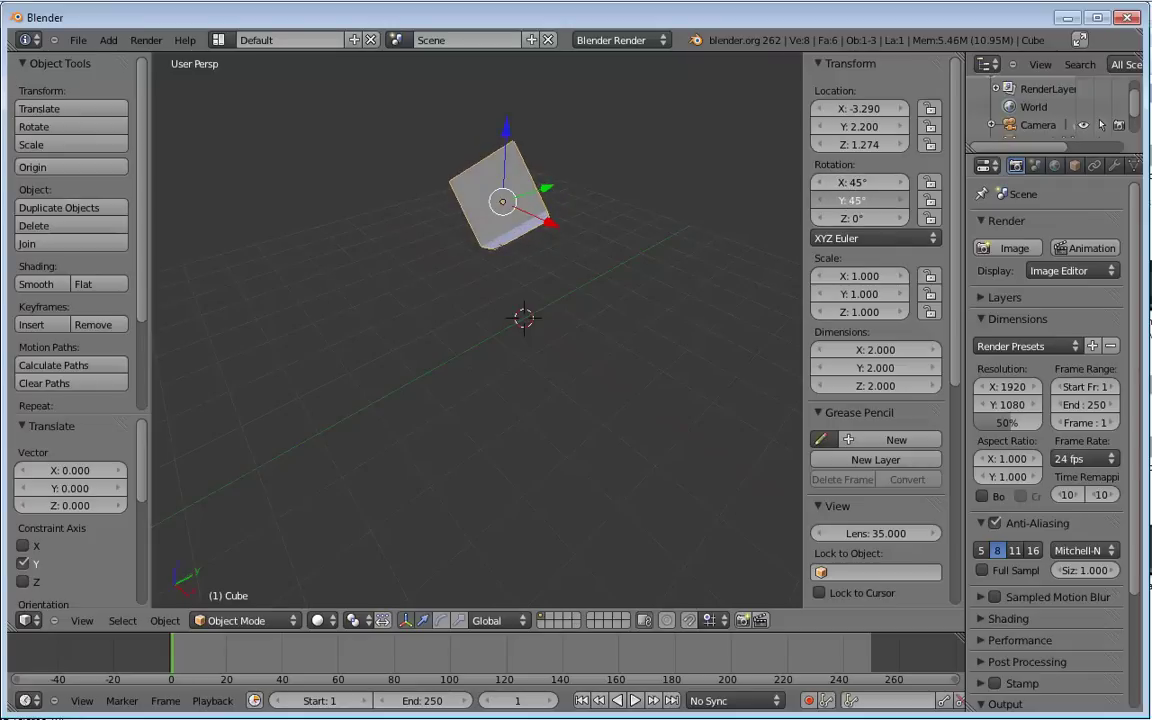
Step: Set the cube's X scale and Y scale to 2
middle_drag(600, 208, 606, 243)
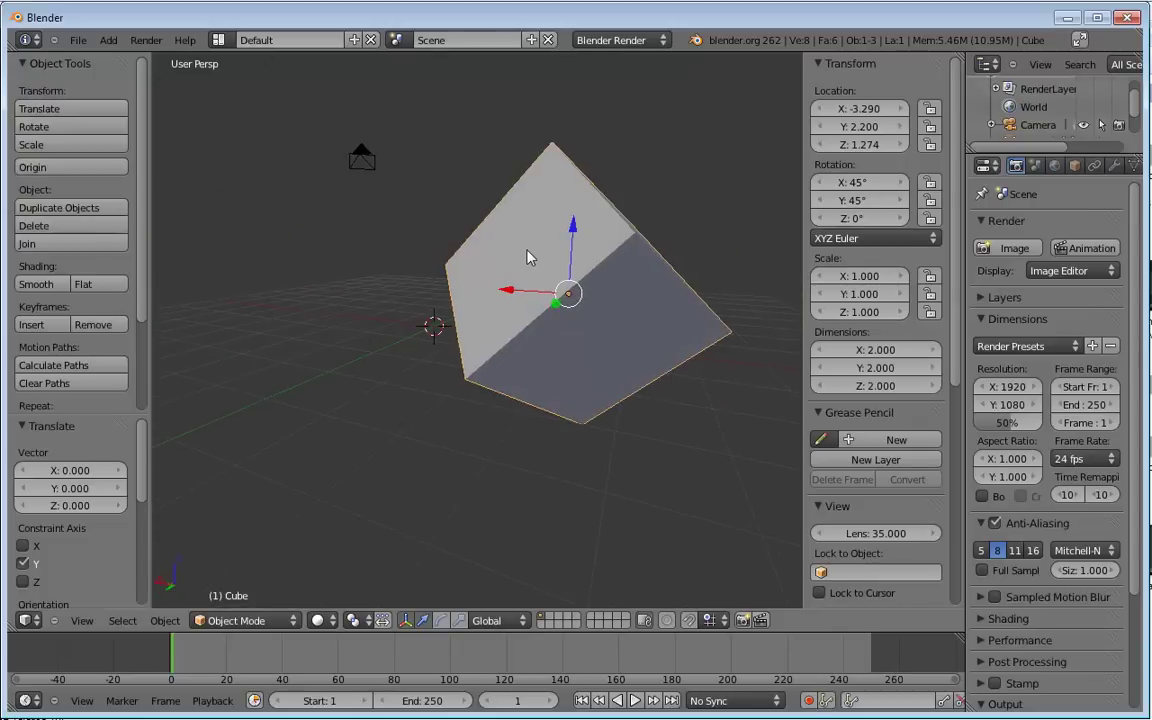
scroll(532, 253, down, 3)
drag(870, 278, 877, 278)
click(876, 280)
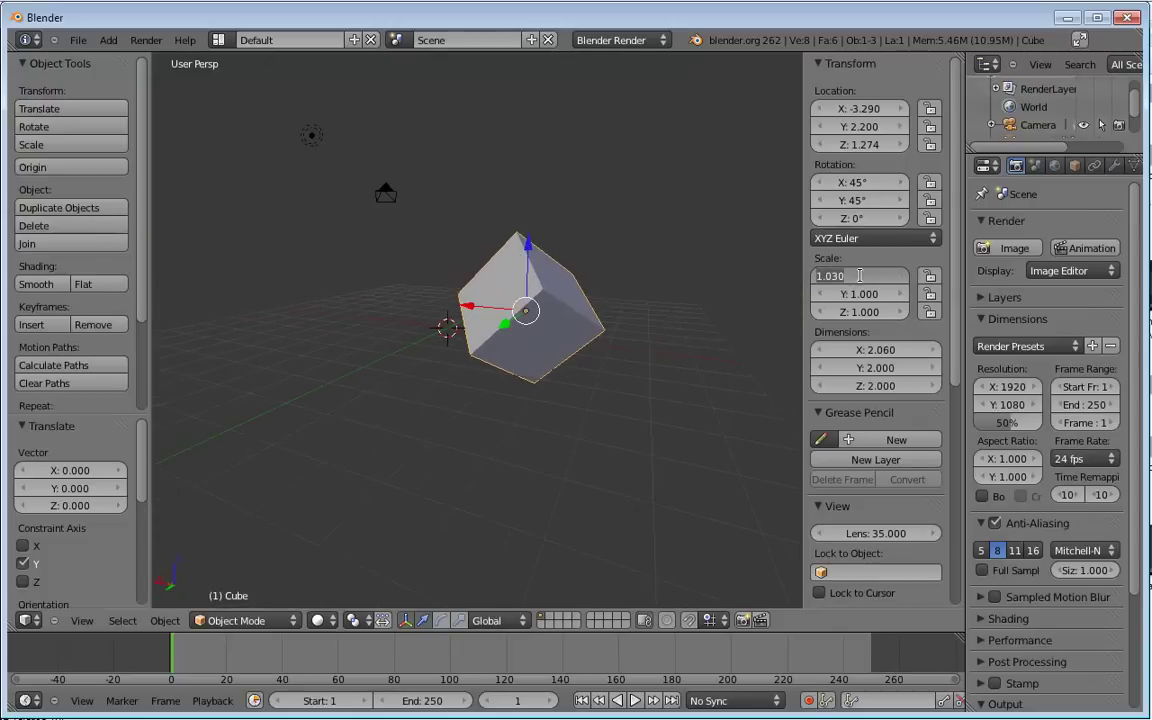
text(2)
key(Return)
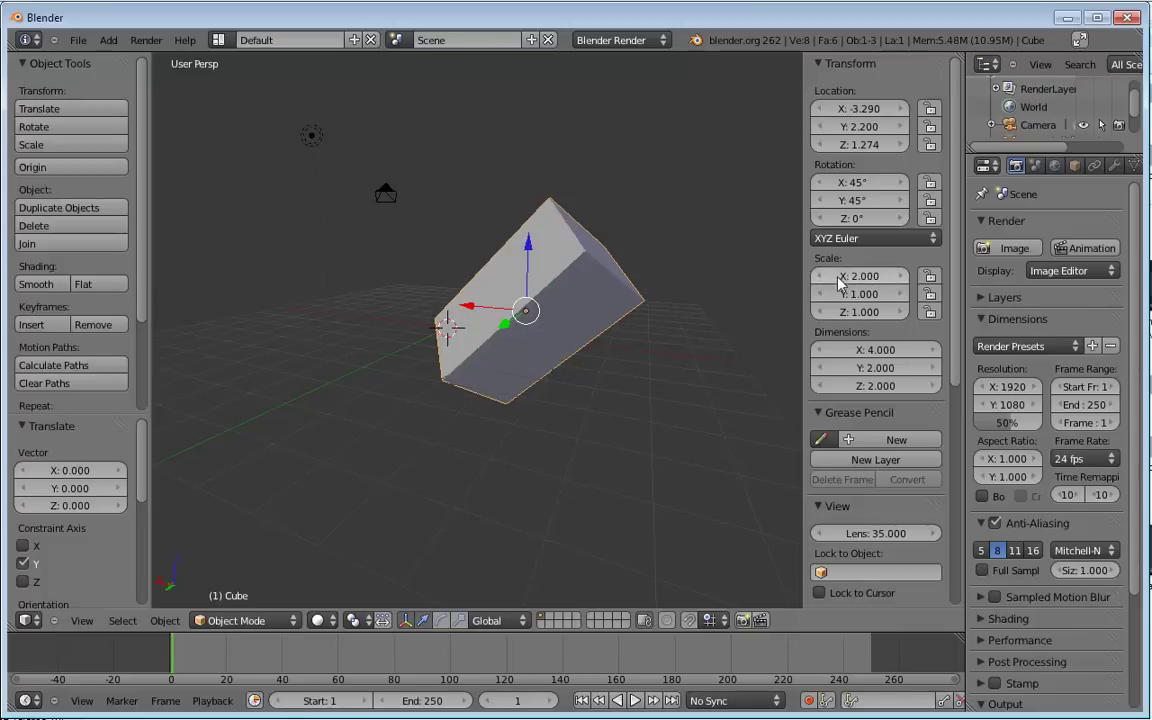
click(867, 291)
text(2)
key(Return)
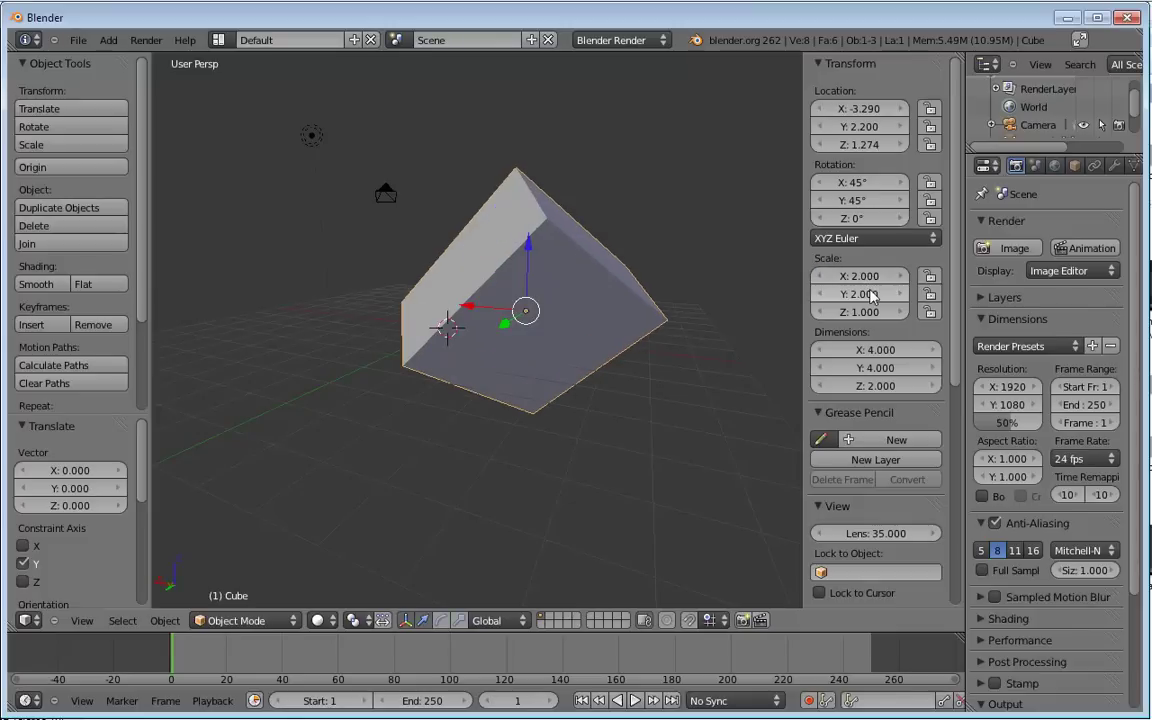
Step: Try to scale the rotated cube along the global Z axis, also from the front orthographic view
mouse_move(472, 288)
middle_down()
mouse_move(633, 363)
mouse_move(537, 360)
mouse_move(548, 329)
mouse_move(455, 332)
mouse_move(591, 337)
mouse_move(617, 283)
mouse_move(481, 265)
middle_up()
middle_drag(645, 322, 566, 233)
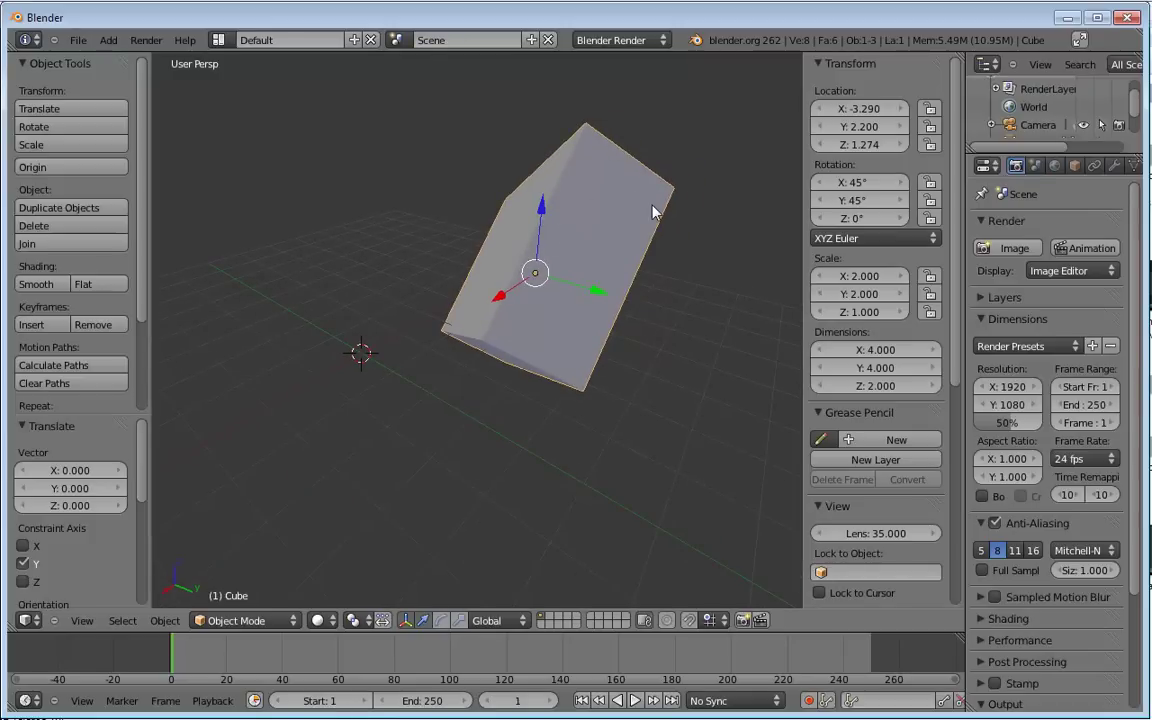
key(s)
key(z)
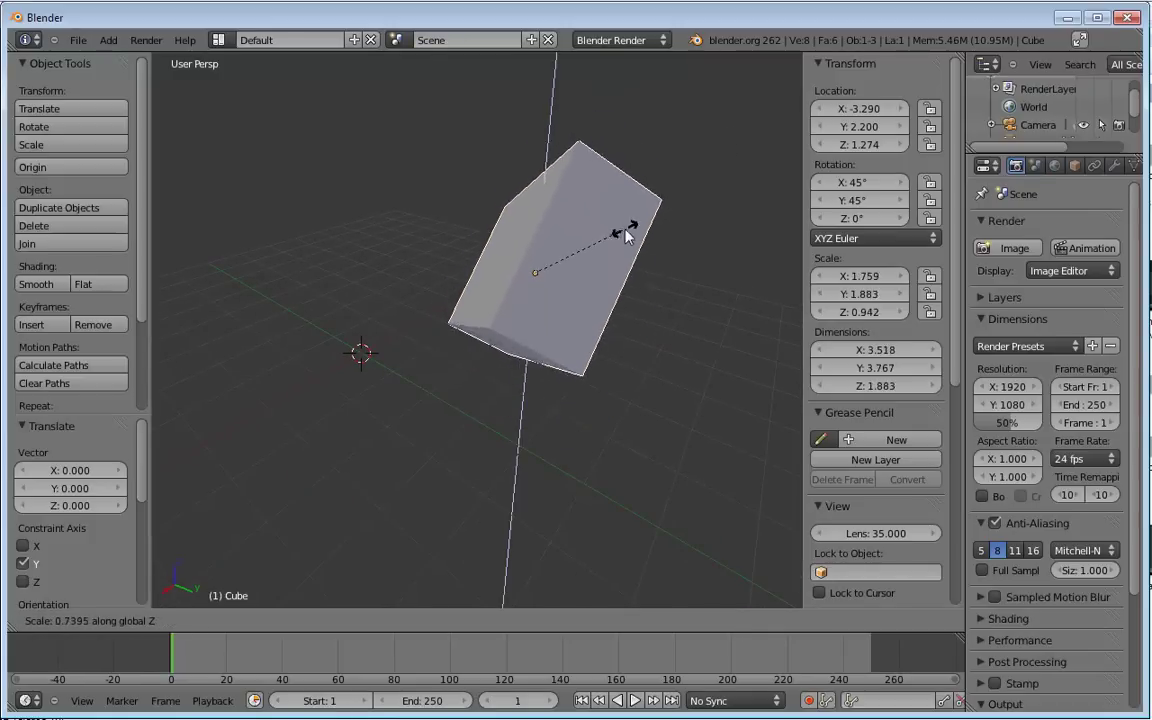
key(Escape)
key(KP_1)
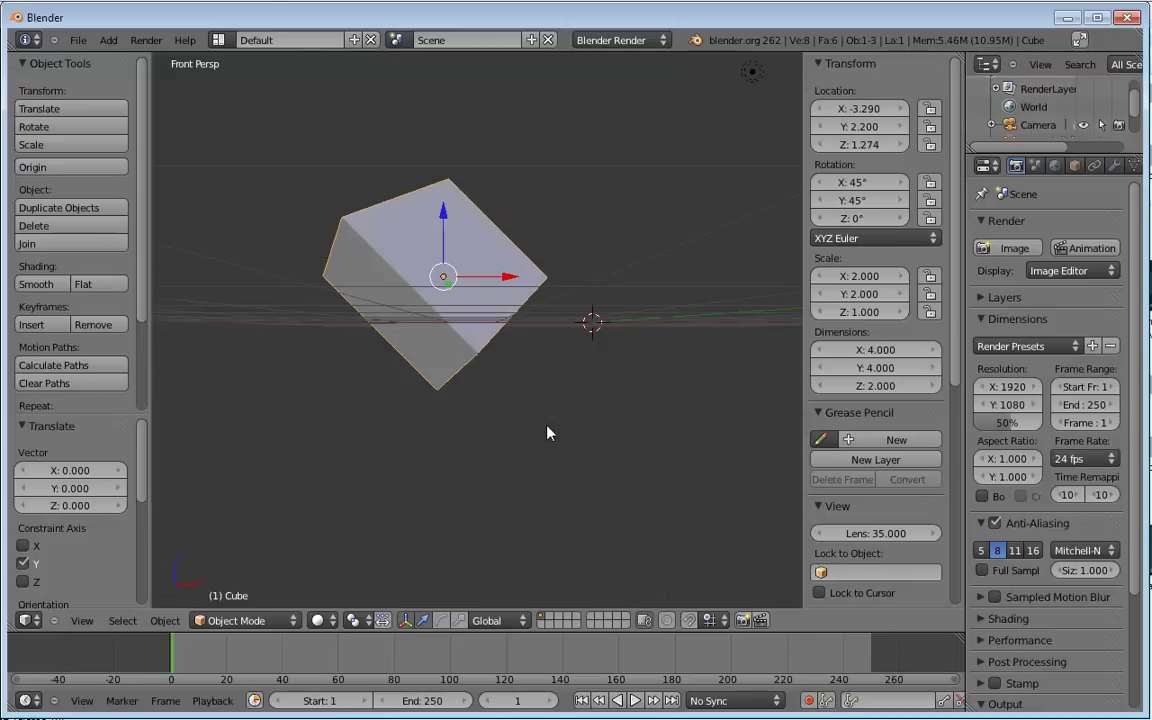
key(KP_5)
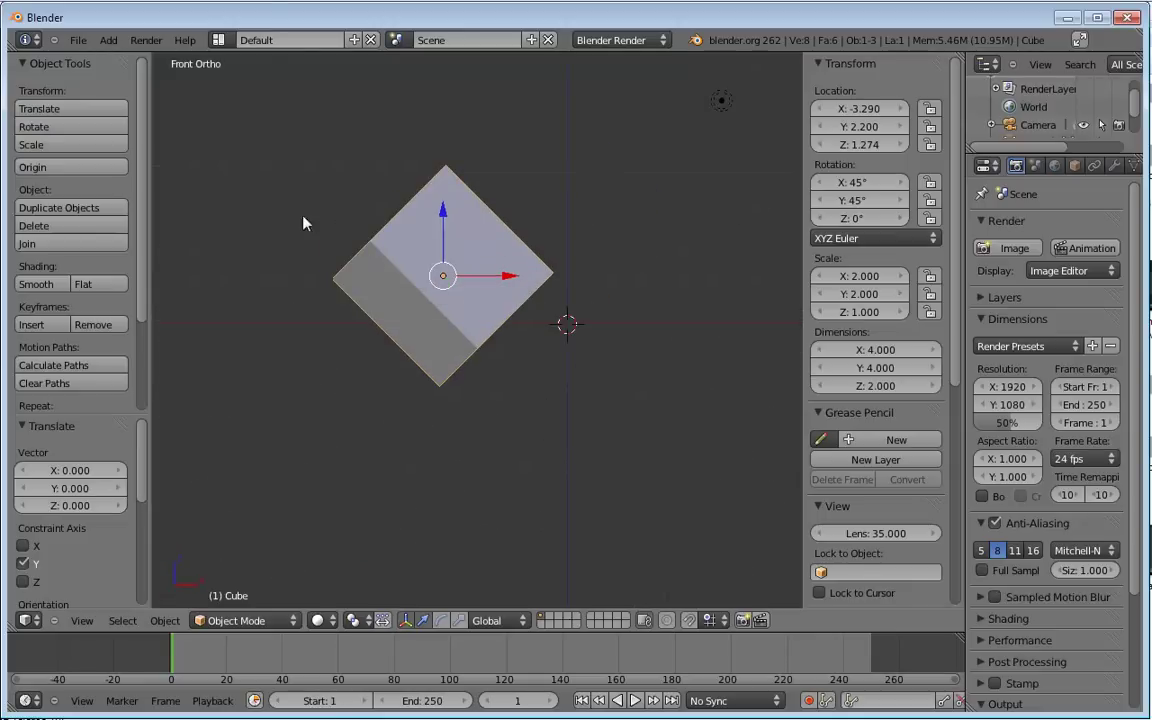
key(s)
key(z)
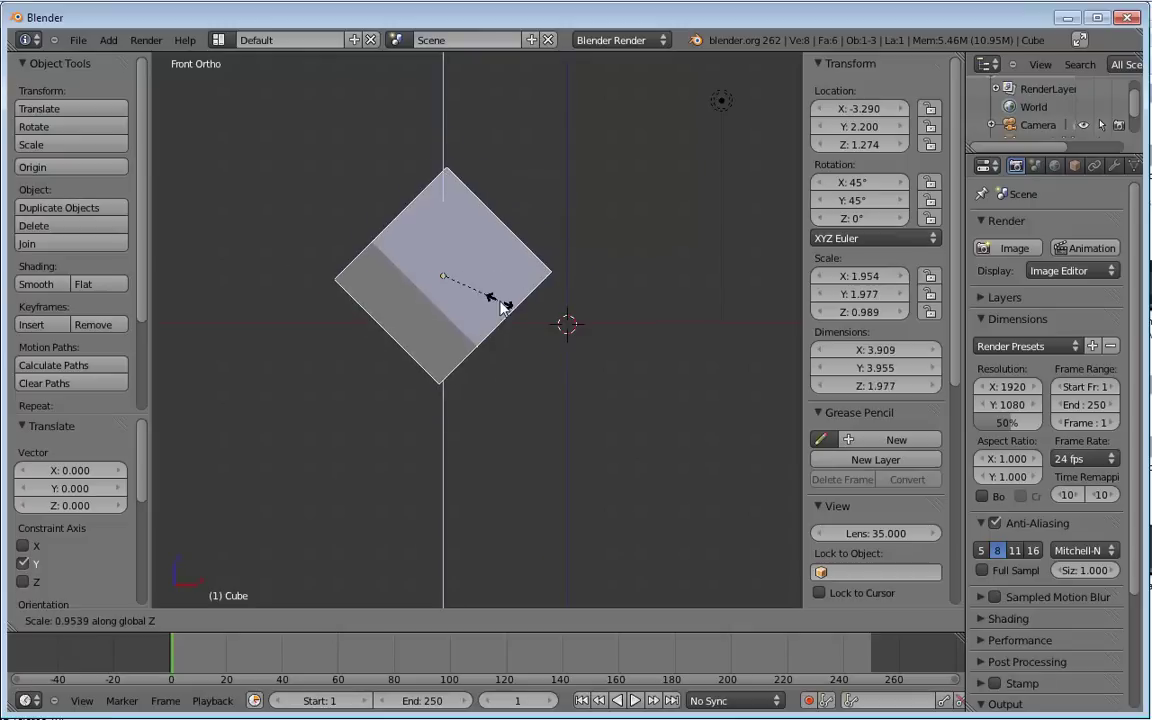
right_click(616, 240)
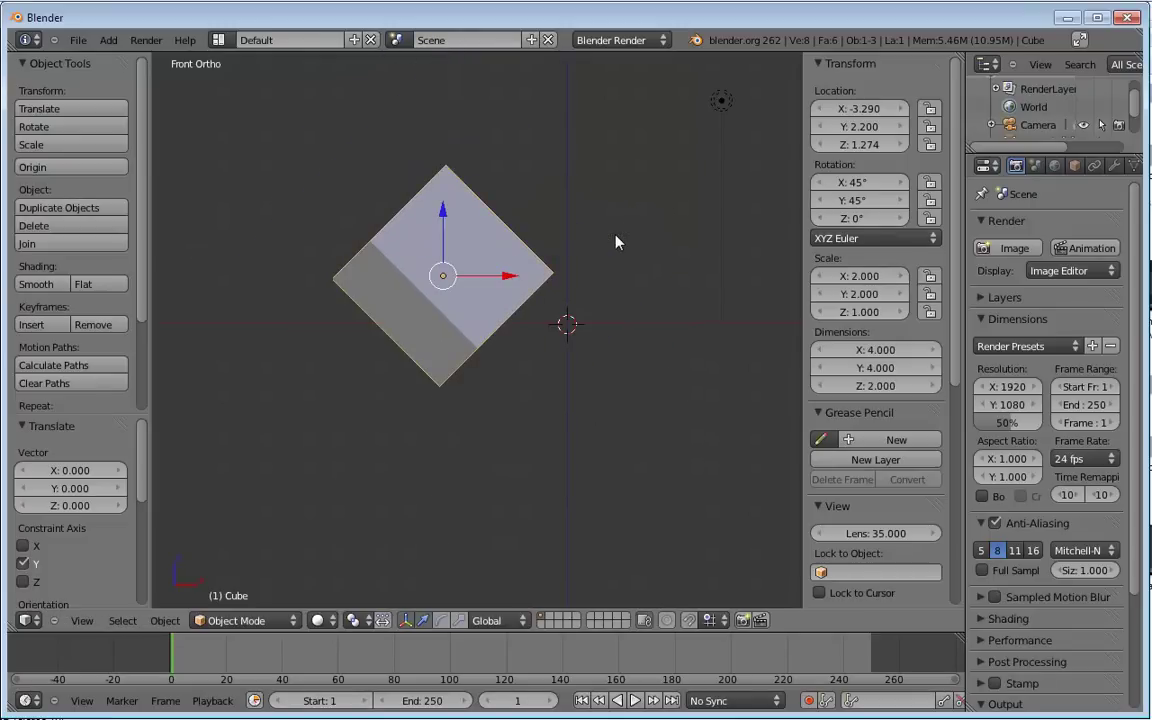
middle_drag(399, 321, 332, 275)
scroll(519, 310, up, 1)
scroll(520, 298, up, 2)
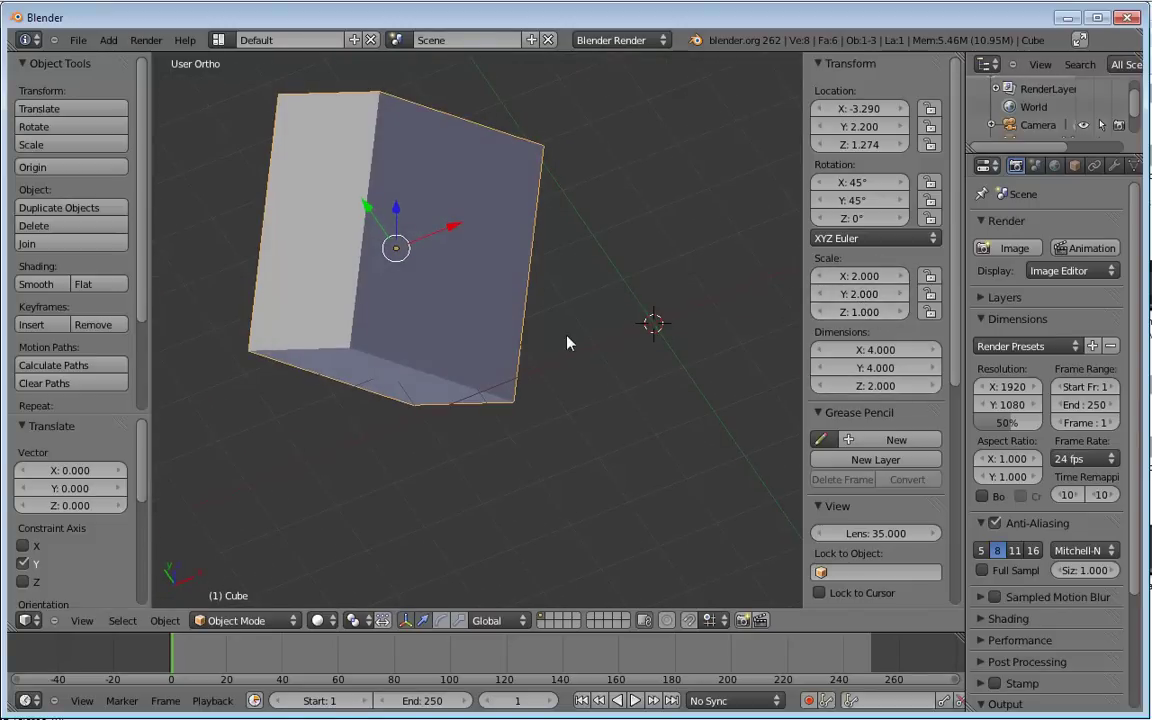
mouse_move(568, 342)
middle_down()
mouse_move(429, 296)
mouse_move(625, 334)
mouse_move(538, 324)
mouse_move(645, 352)
mouse_move(580, 358)
middle_up()
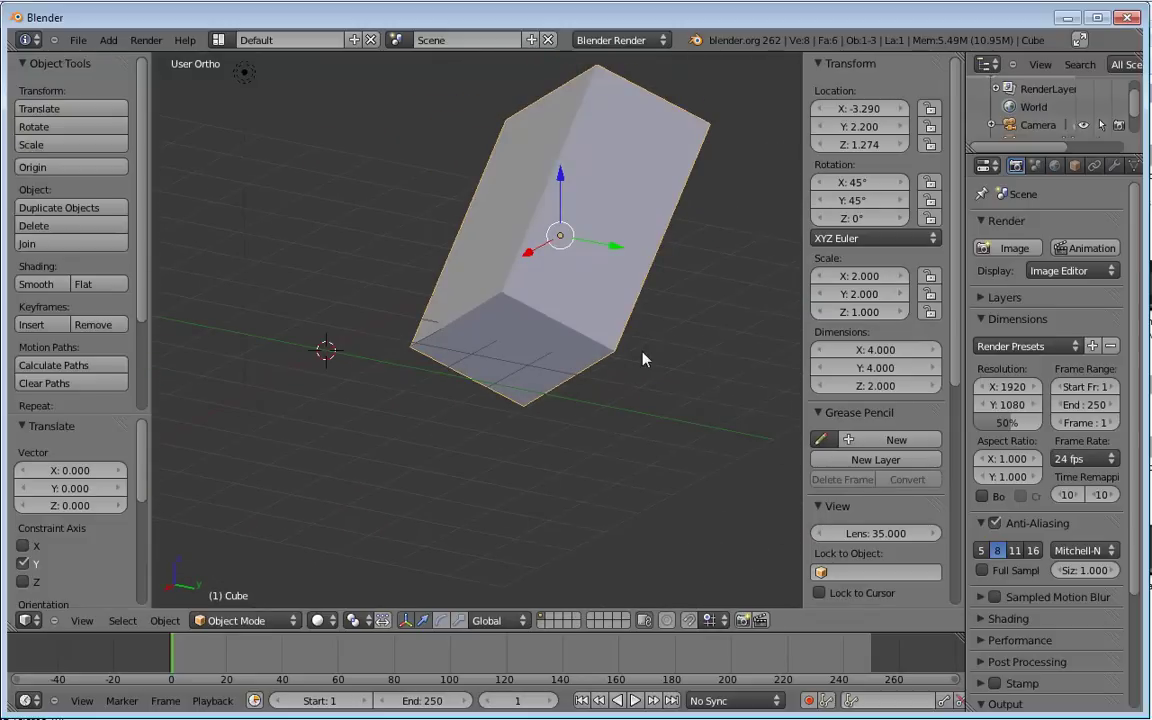
key(ctrl+a)
key(alt+a)
key(ctrl+a)
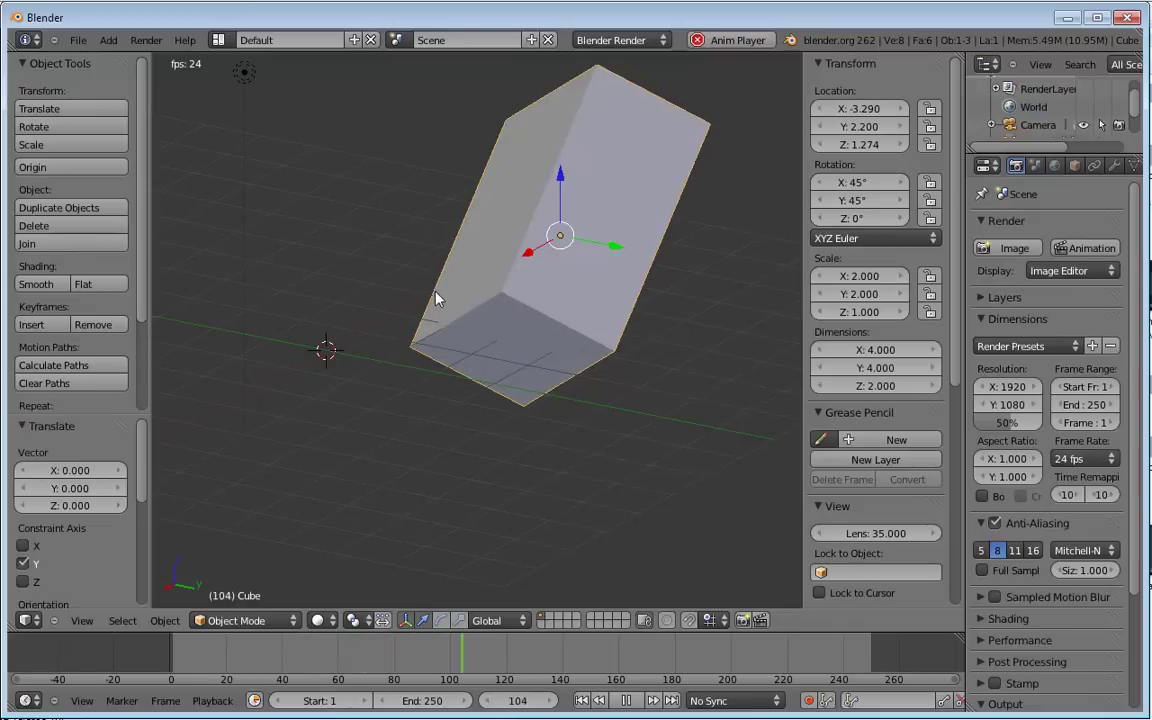
key(ctrl+a)
key(Escape)
click(643, 297)
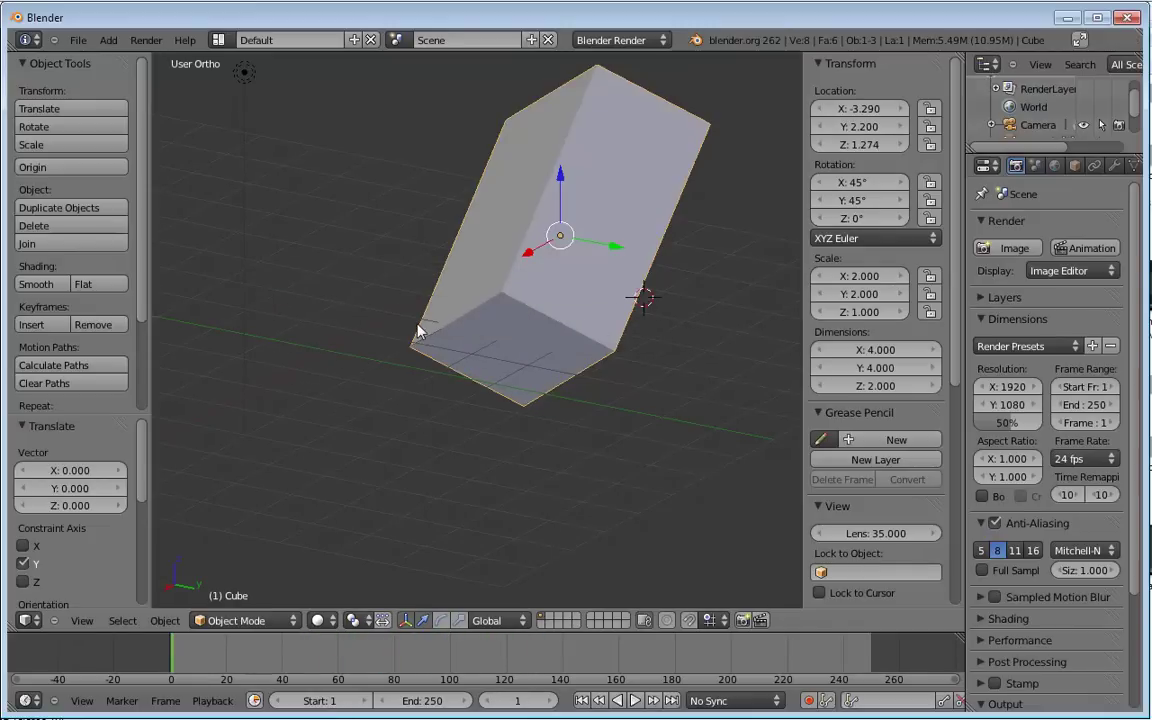
Step: Apply the cube's rotation to its data and inspect the cube from several sides
key(ctrl+a)
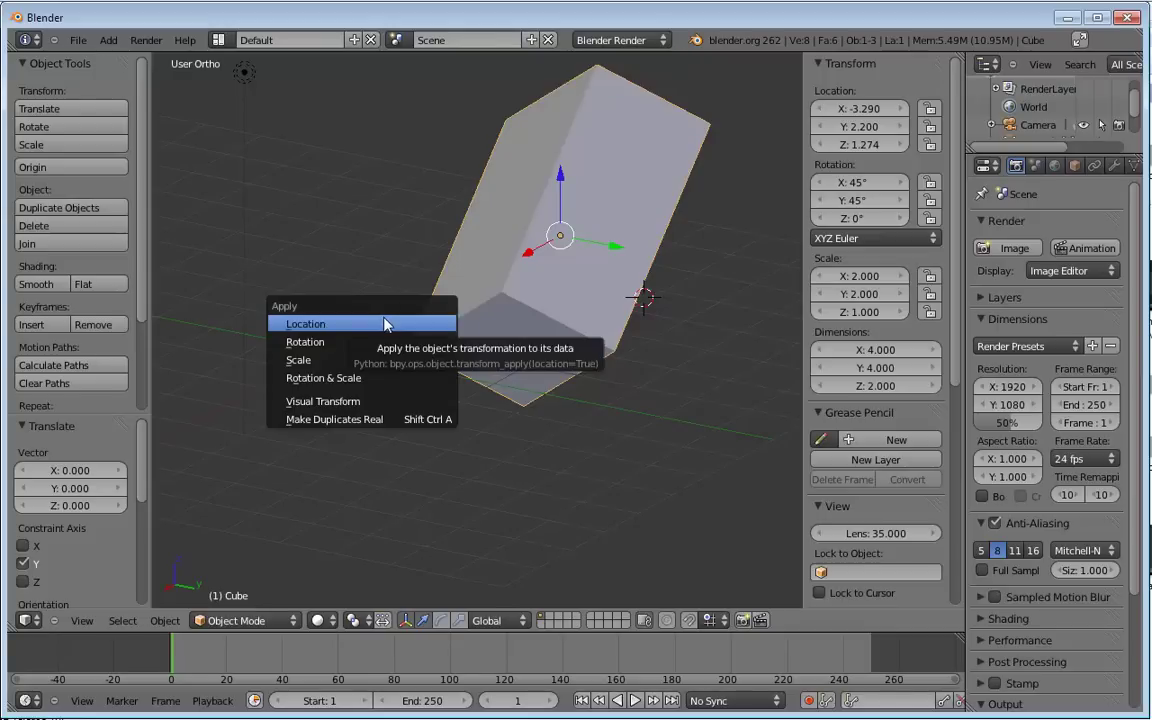
click(386, 342)
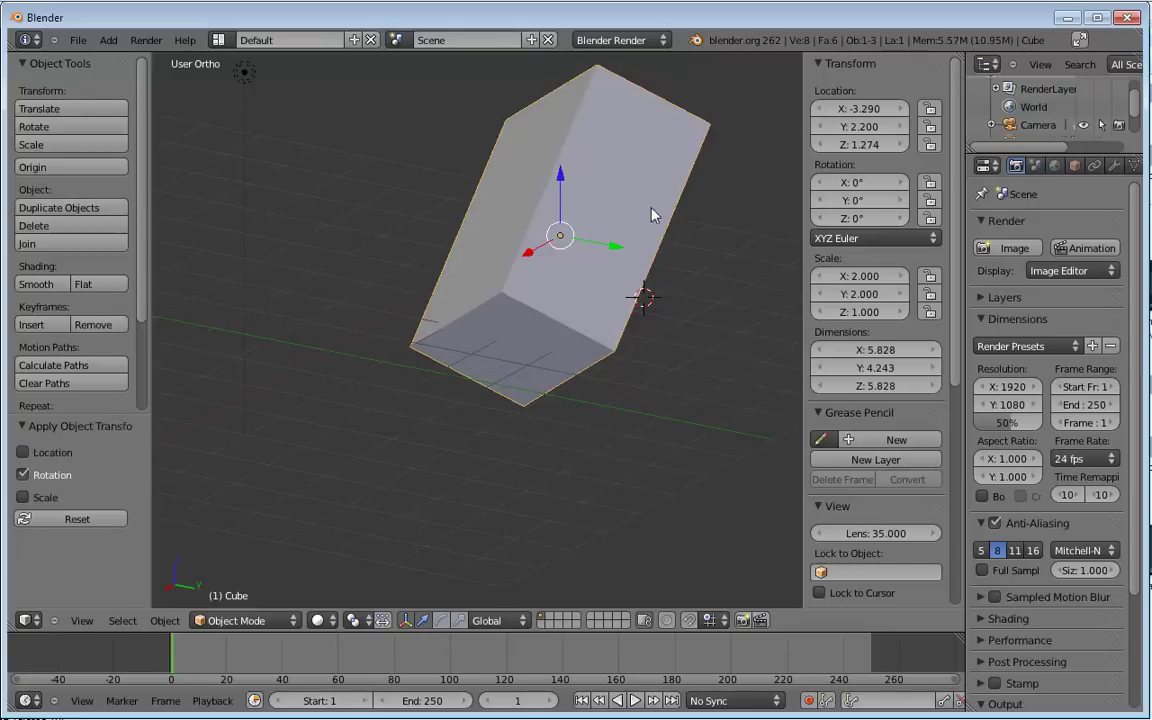
middle_drag(518, 273, 687, 318)
middle_drag(406, 252, 735, 183)
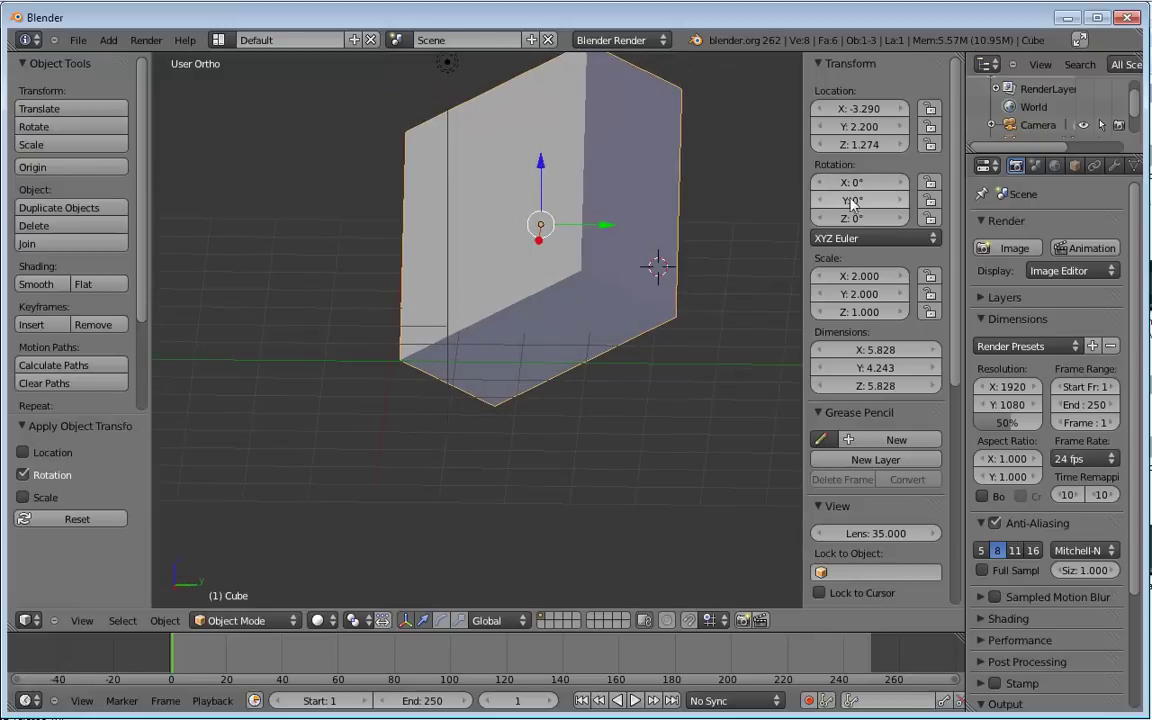
middle_drag(586, 380, 730, 335)
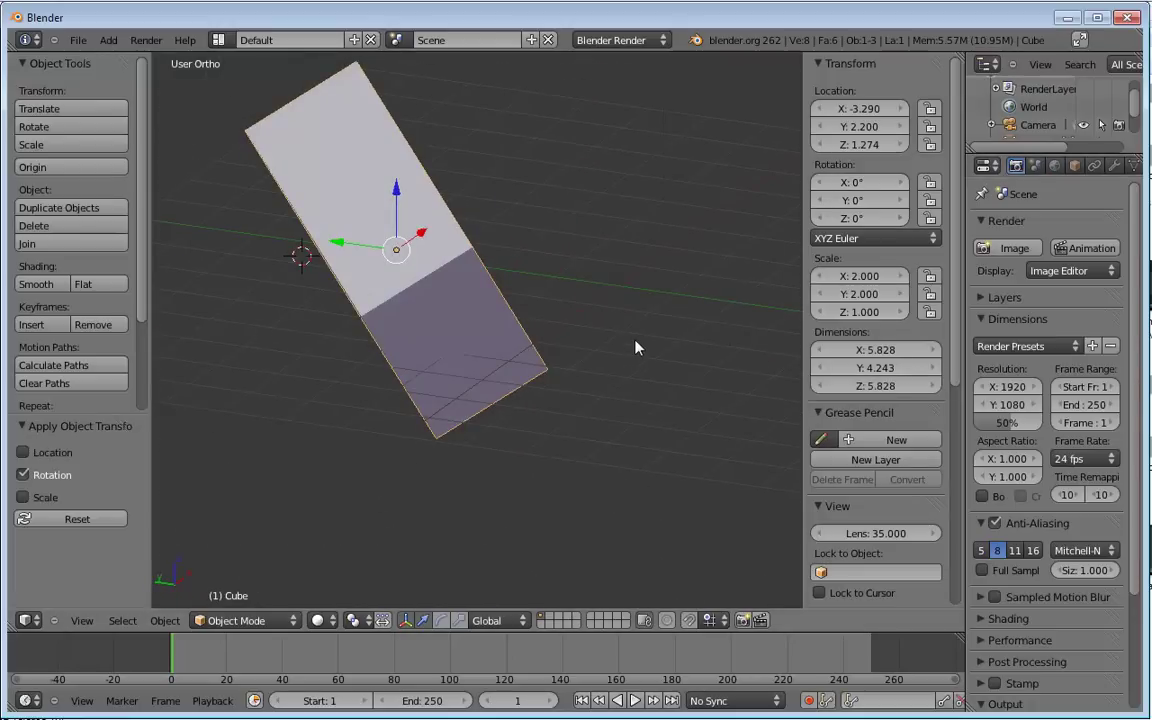
mouse_move(636, 347)
middle_down()
mouse_move(463, 381)
mouse_move(571, 375)
mouse_move(586, 285)
mouse_move(418, 321)
mouse_move(535, 354)
mouse_move(527, 330)
mouse_move(507, 342)
mouse_move(620, 365)
middle_up()
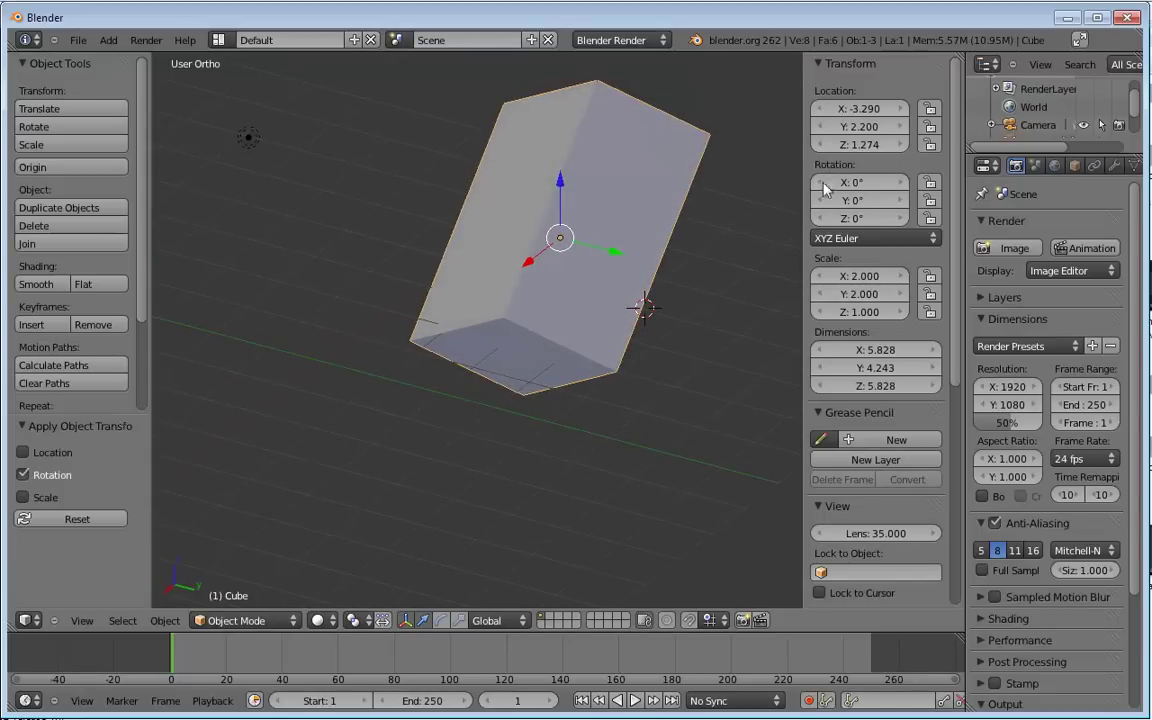
Step: Try rotating the cube to about -382° on Z, and undo this along with the applied rotation
drag(856, 182, 800, 205)
key(ctrl+z)
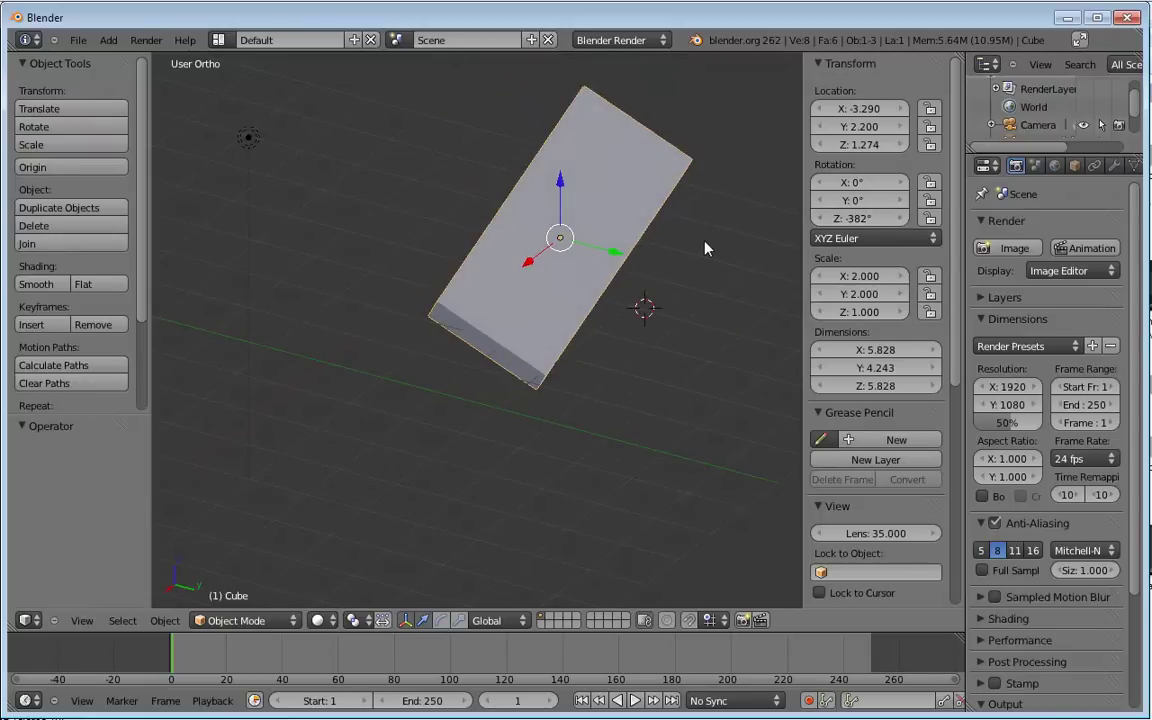
key(ctrl+z)
key(ctrl+z)
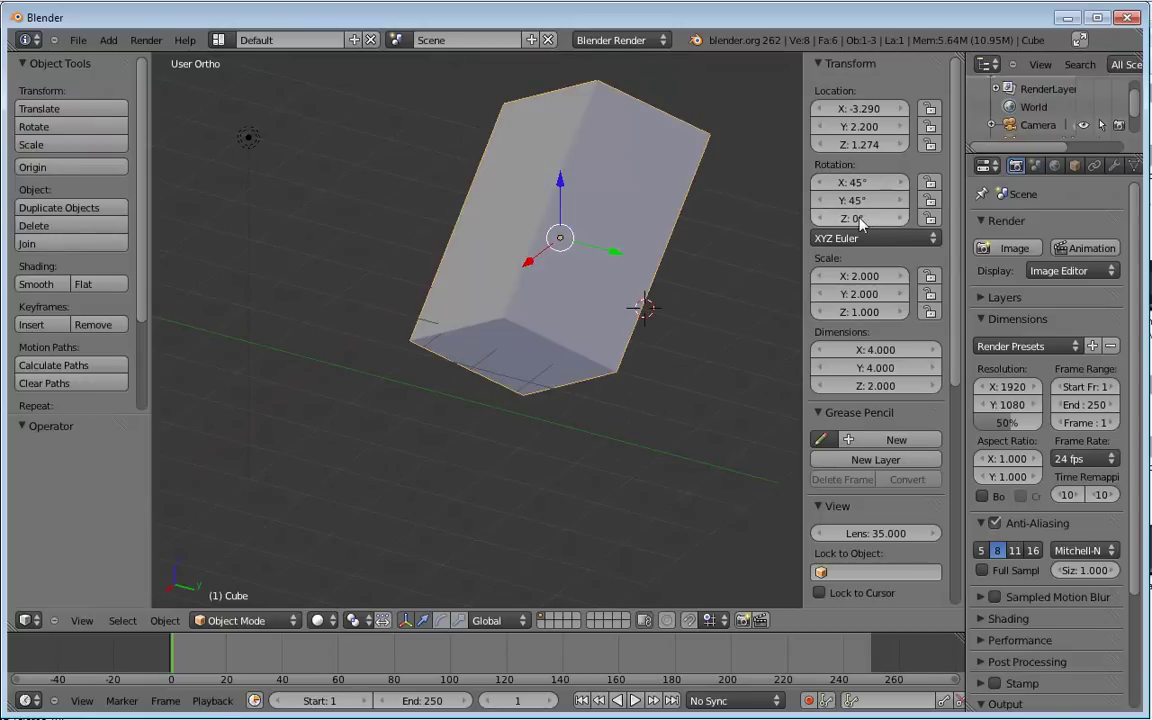
Step: Try a Z rotation of -2° on the cube and revert it
mouse_move(859, 220)
mouse_down()
mouse_move(880, 218)
mouse_move(856, 218)
mouse_up()
click(852, 216)
text(-2)
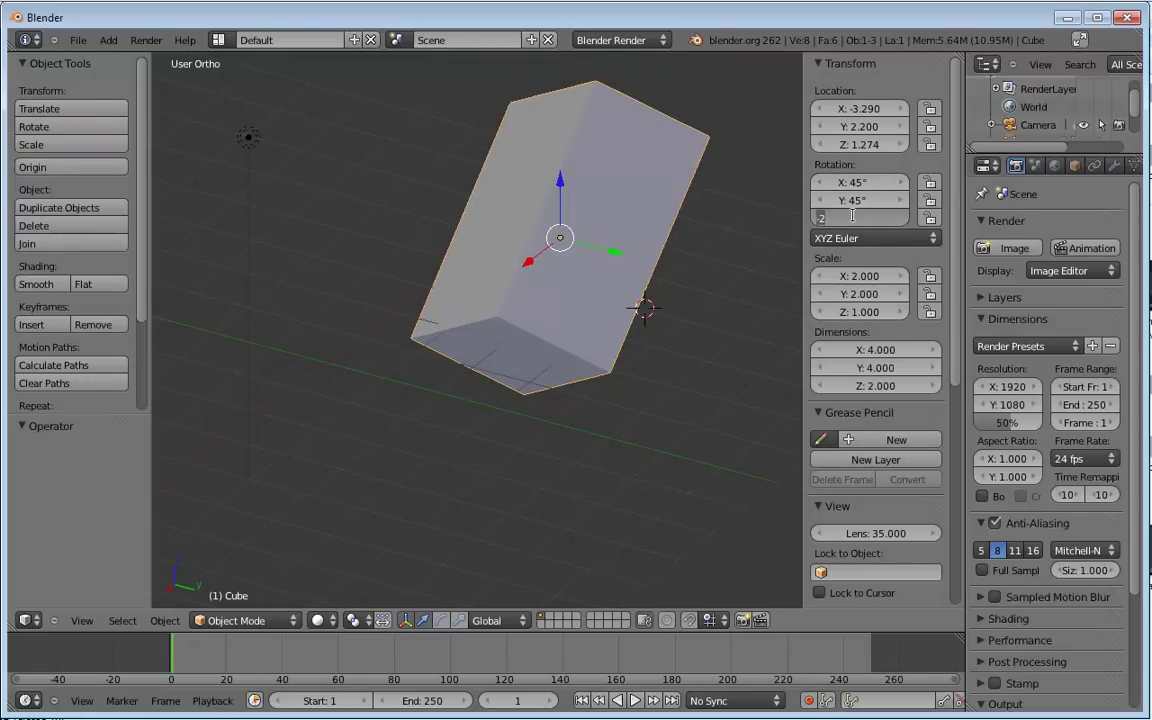
key(Return)
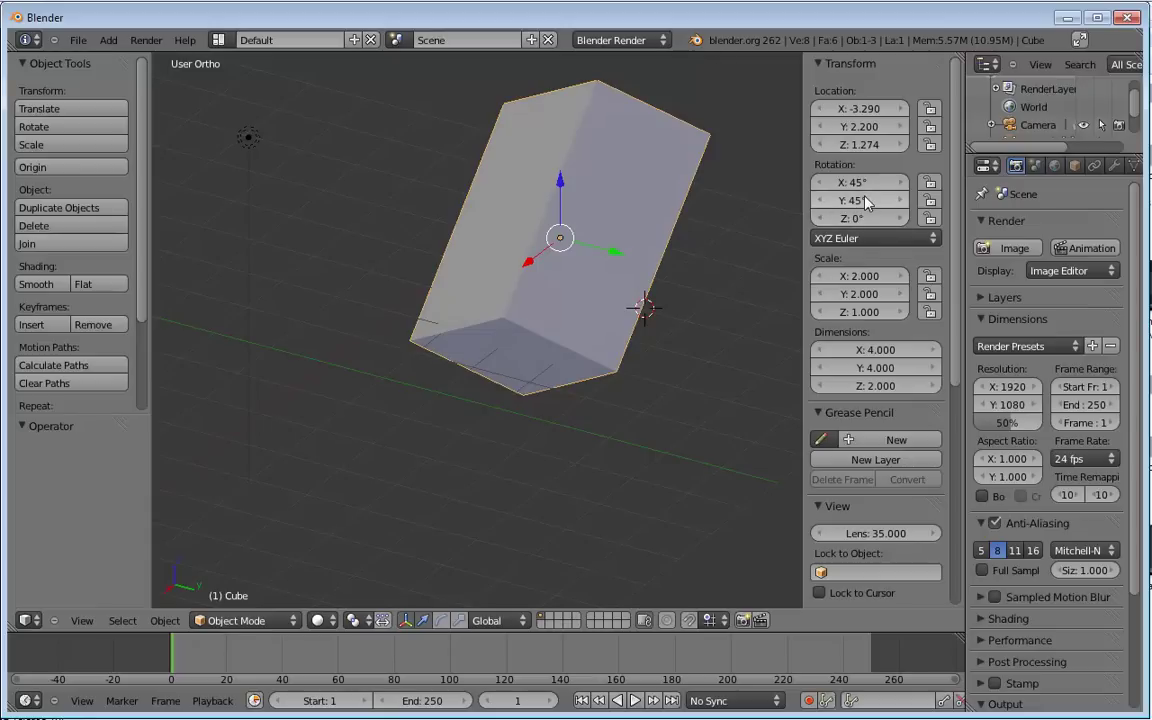
Step: Try an X rotation of about 27° on the cube and undo it
middle_drag(532, 319, 681, 283)
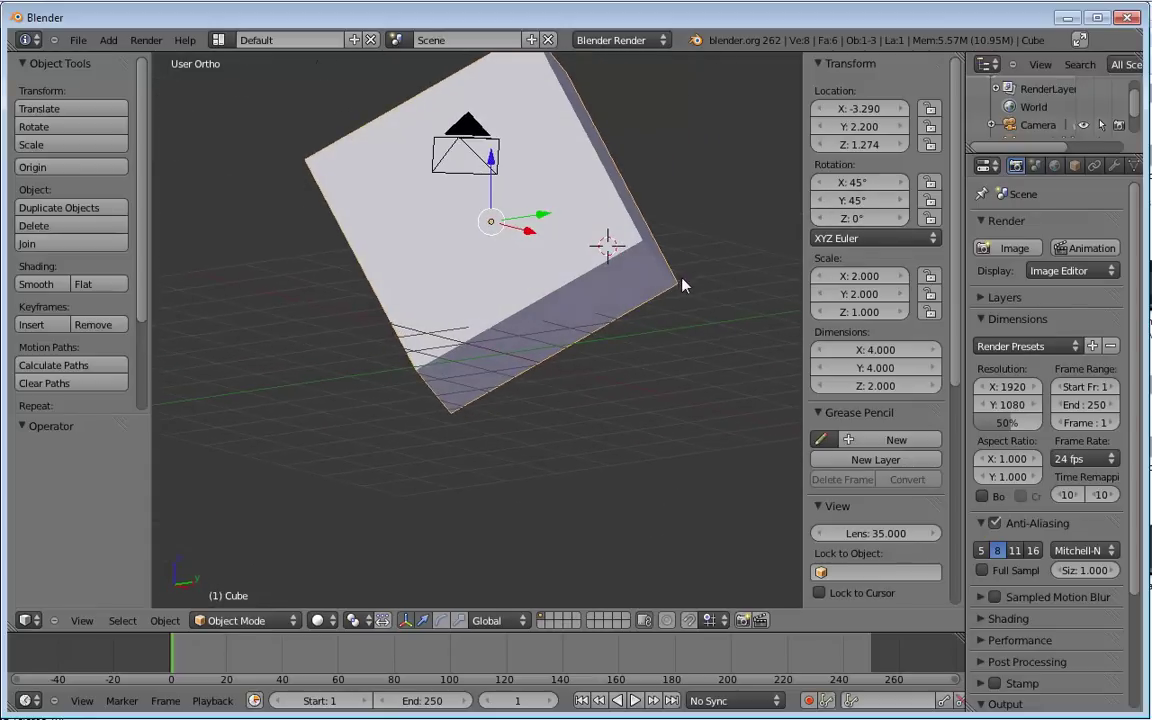
mouse_move(852, 184)
mouse_down()
mouse_move(888, 184)
mouse_move(840, 184)
mouse_up()
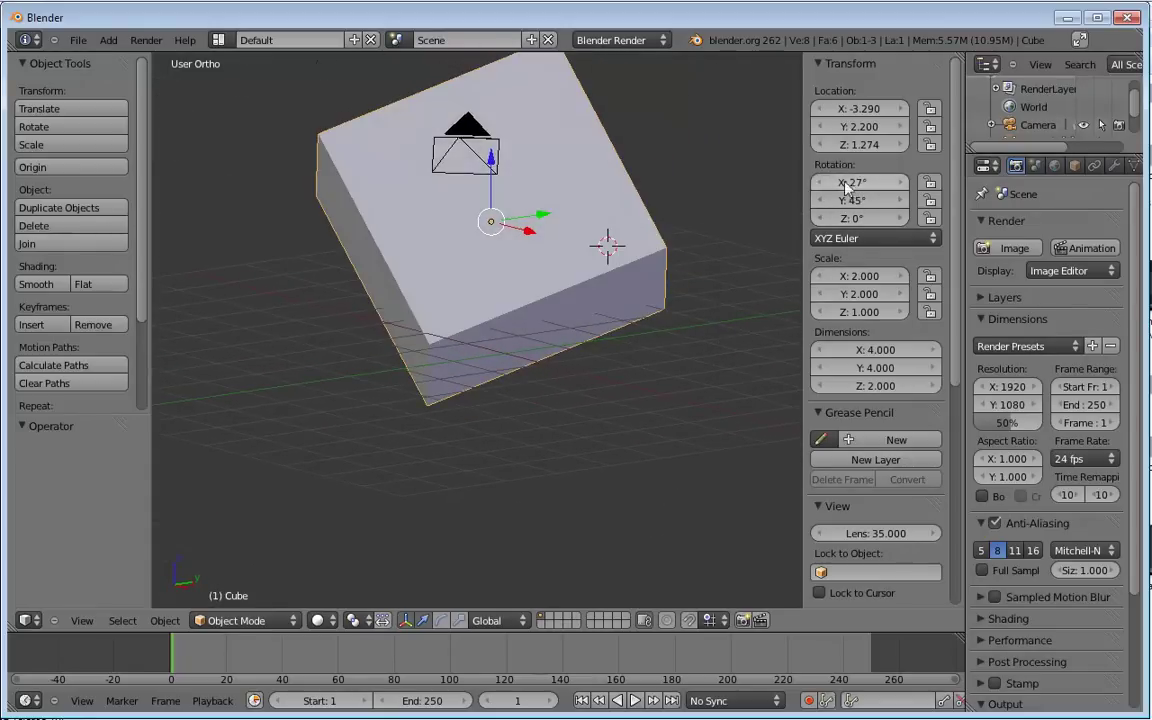
key(ctrl+z)
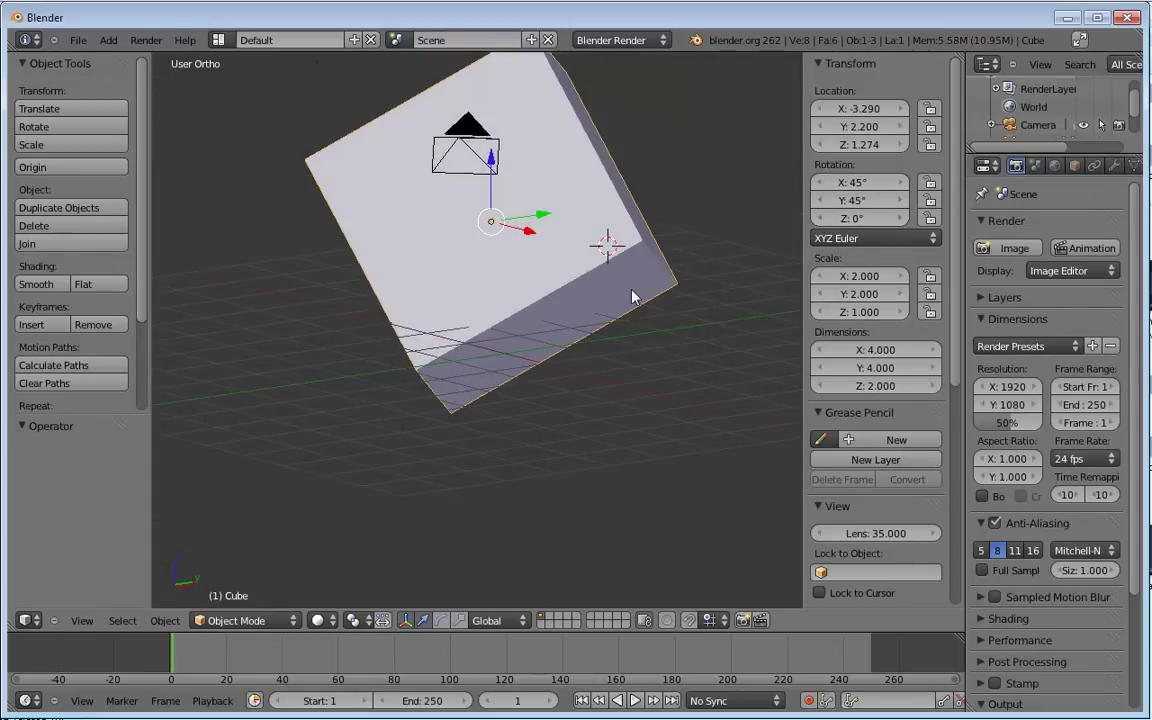
Step: Rotate the cube to about 56° on X while viewing it from the right in orthographic projection
key(KP_3)
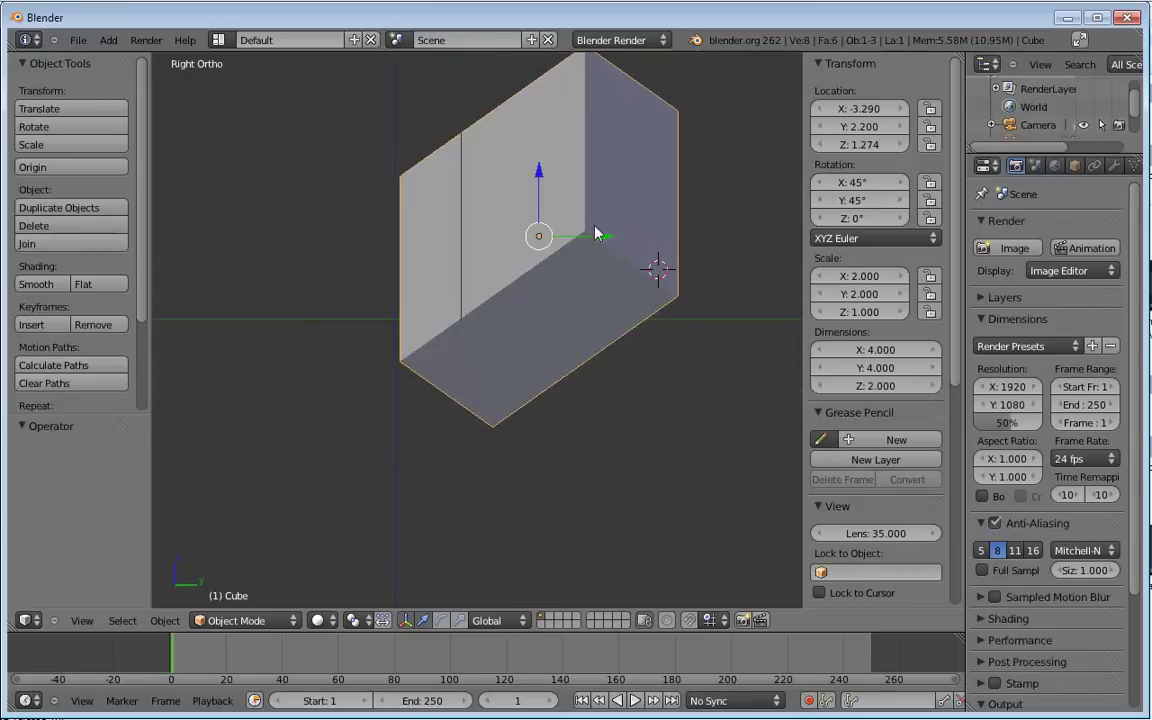
shift+middle_drag(625, 222, 522, 324)
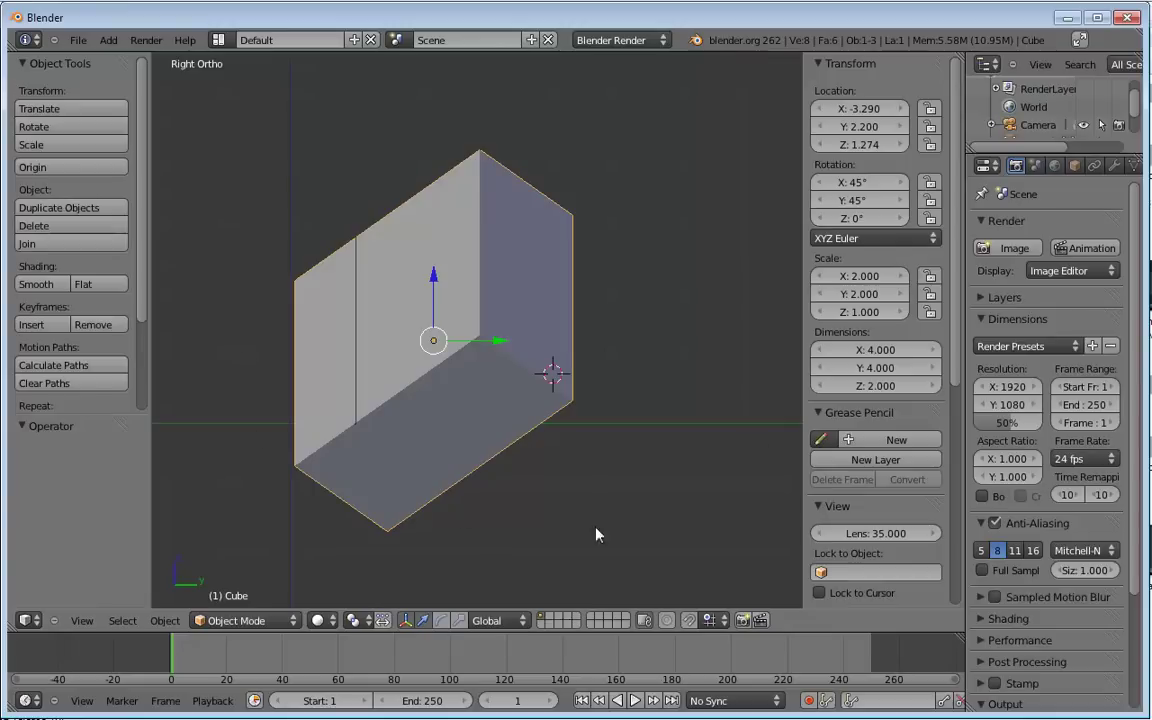
drag(858, 185, 886, 185)
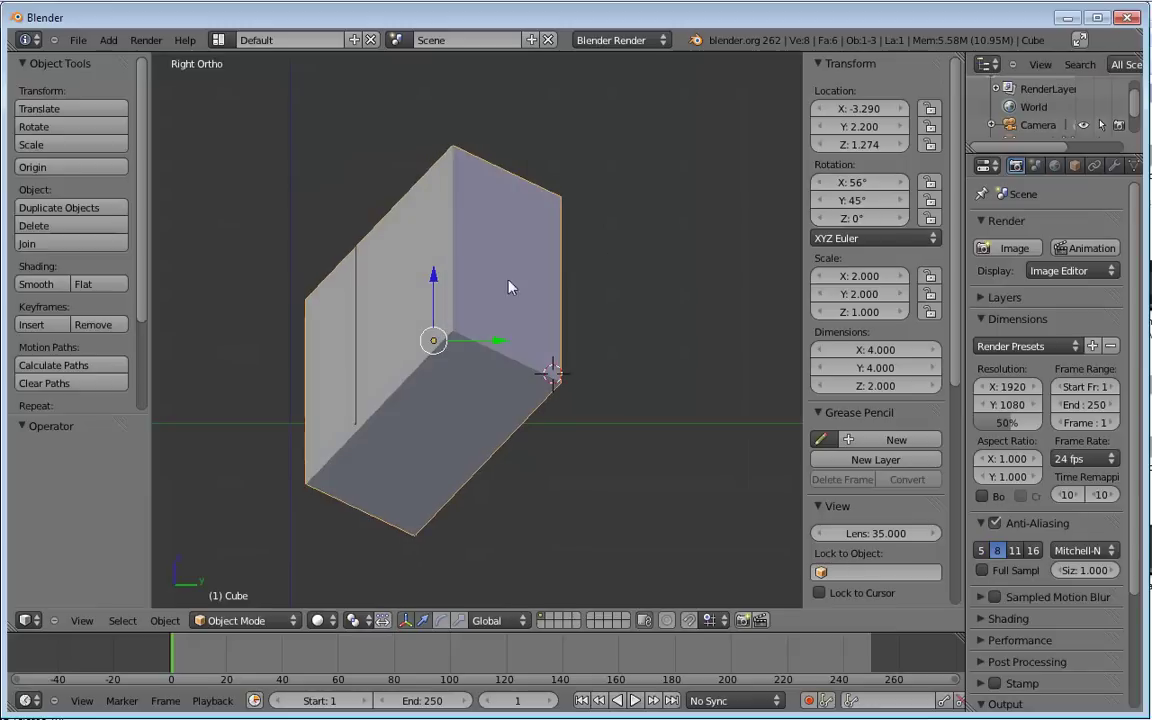
middle_drag(508, 288, 544, 247)
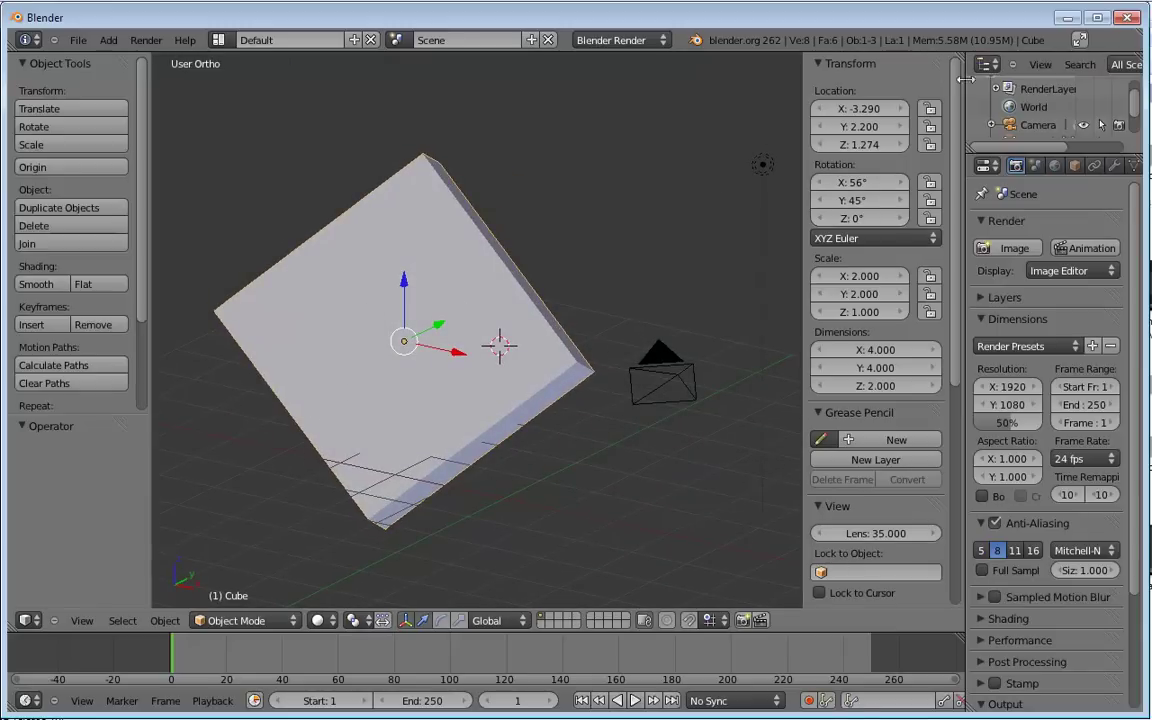
Step: Set the cube's X rotation to exactly 45°
drag(852, 199, 898, 182)
click(848, 182)
text(45)
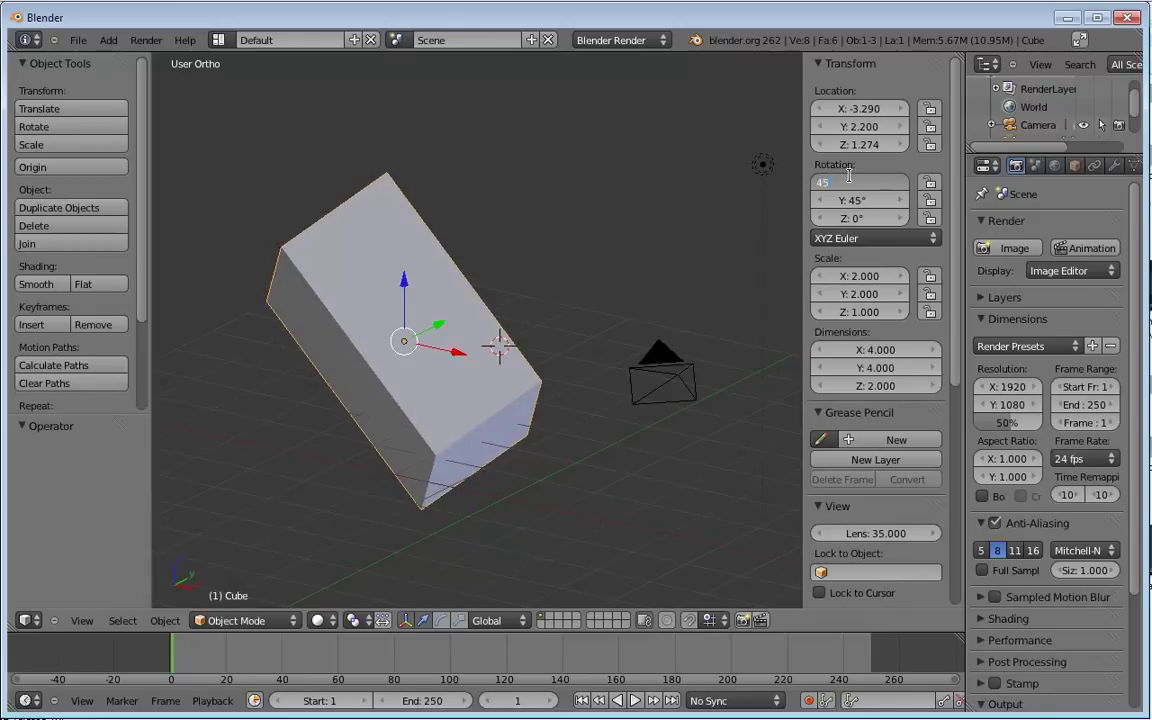
key(Return)
Step: Apply the cube's rotation to its mesh data
key(KP_3)
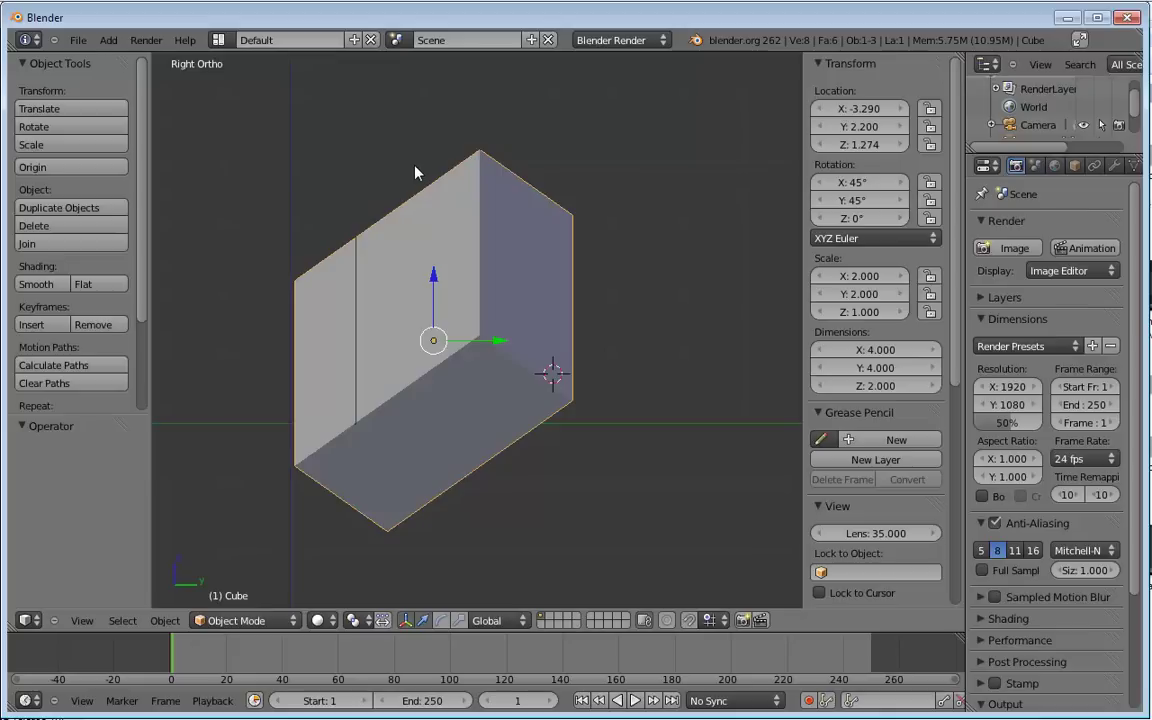
key(ctrl+a)
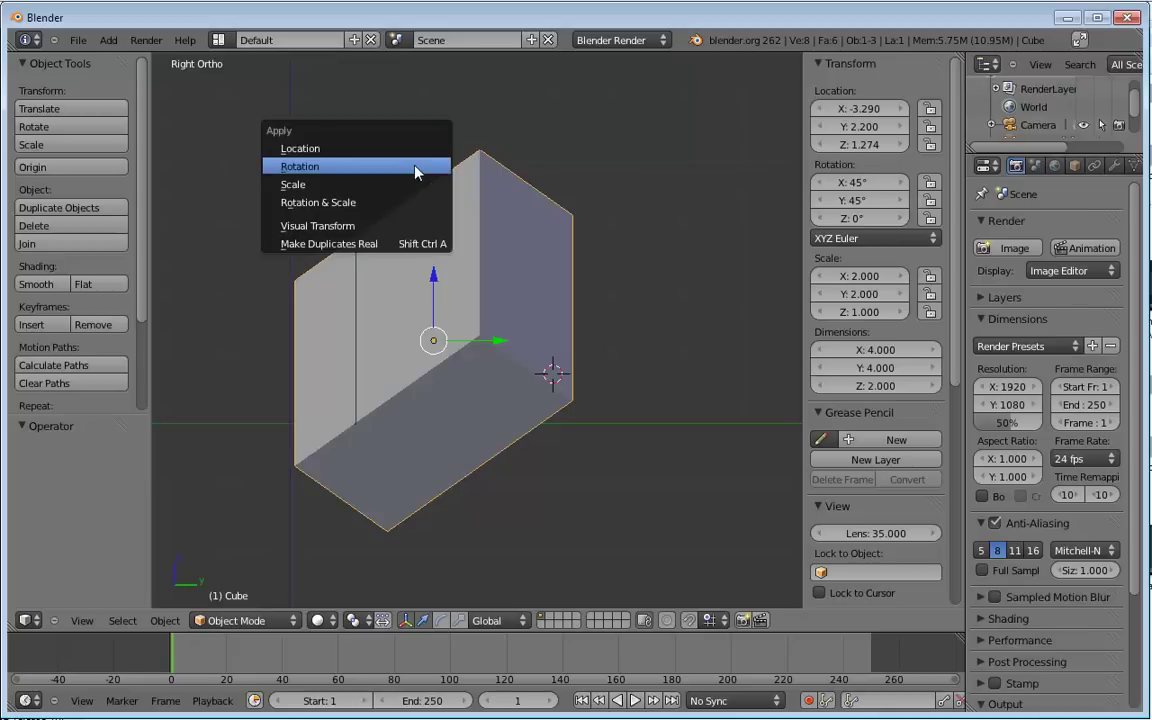
click(415, 173)
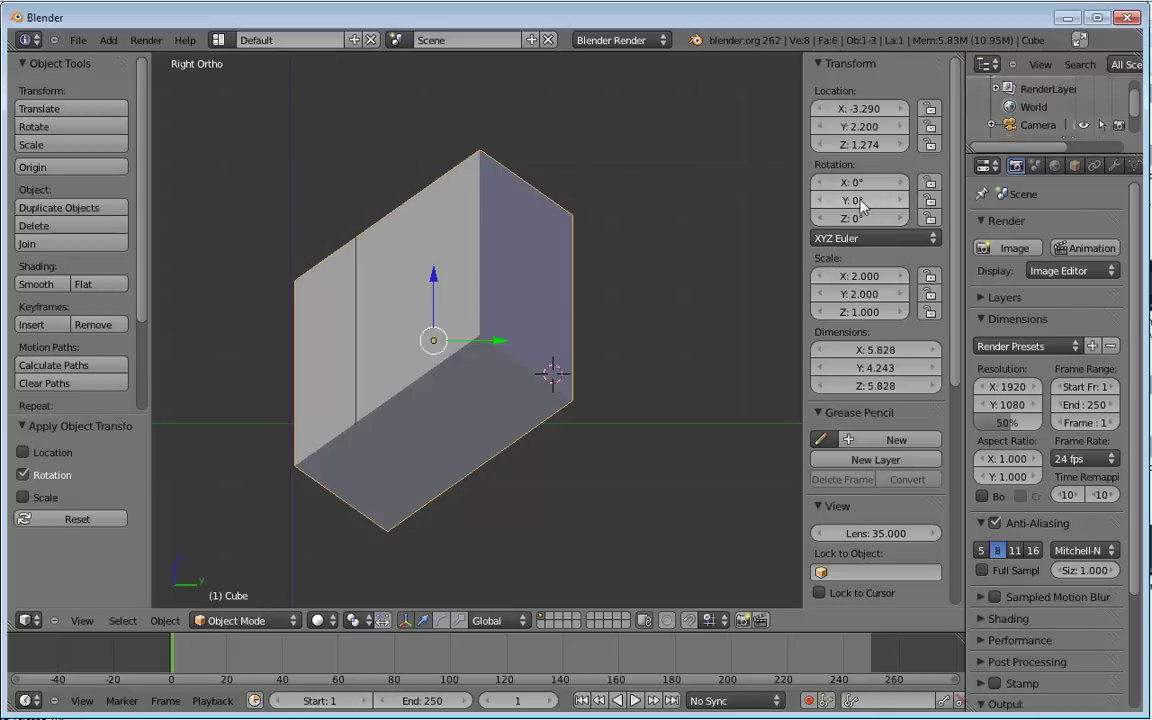
Step: Rotate the cube to about -592° on X and about 82° on Y
drag(860, 185, 884, 182)
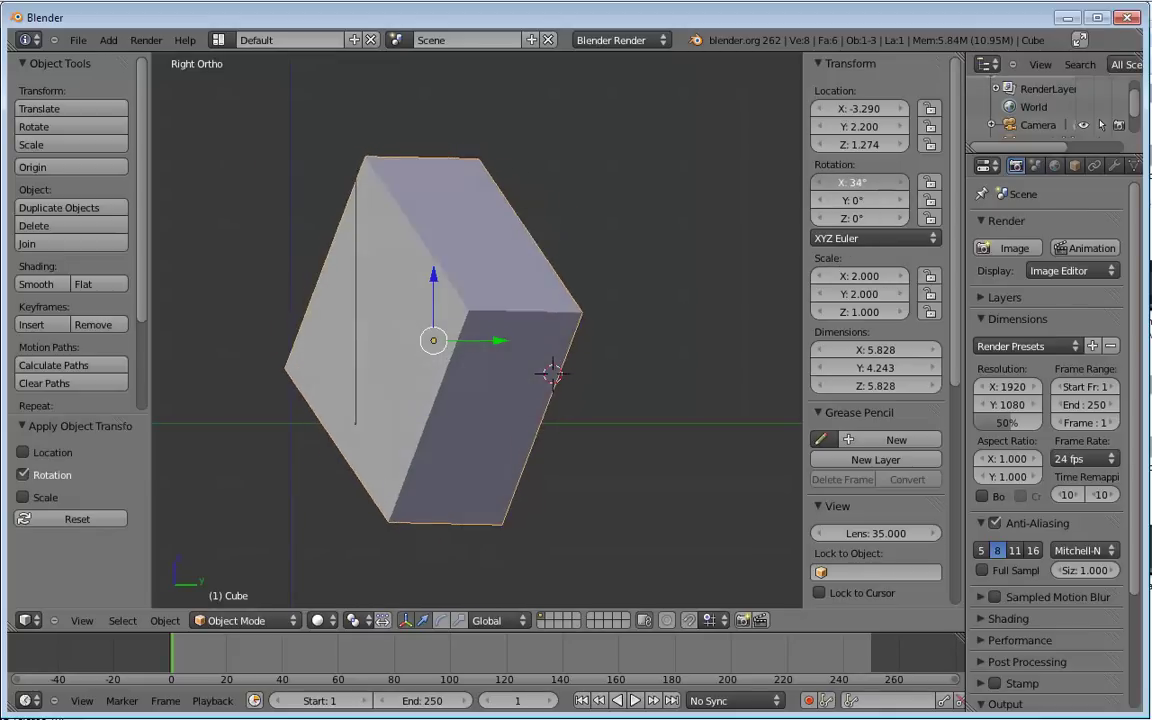
middle_drag(558, 216, 745, 228)
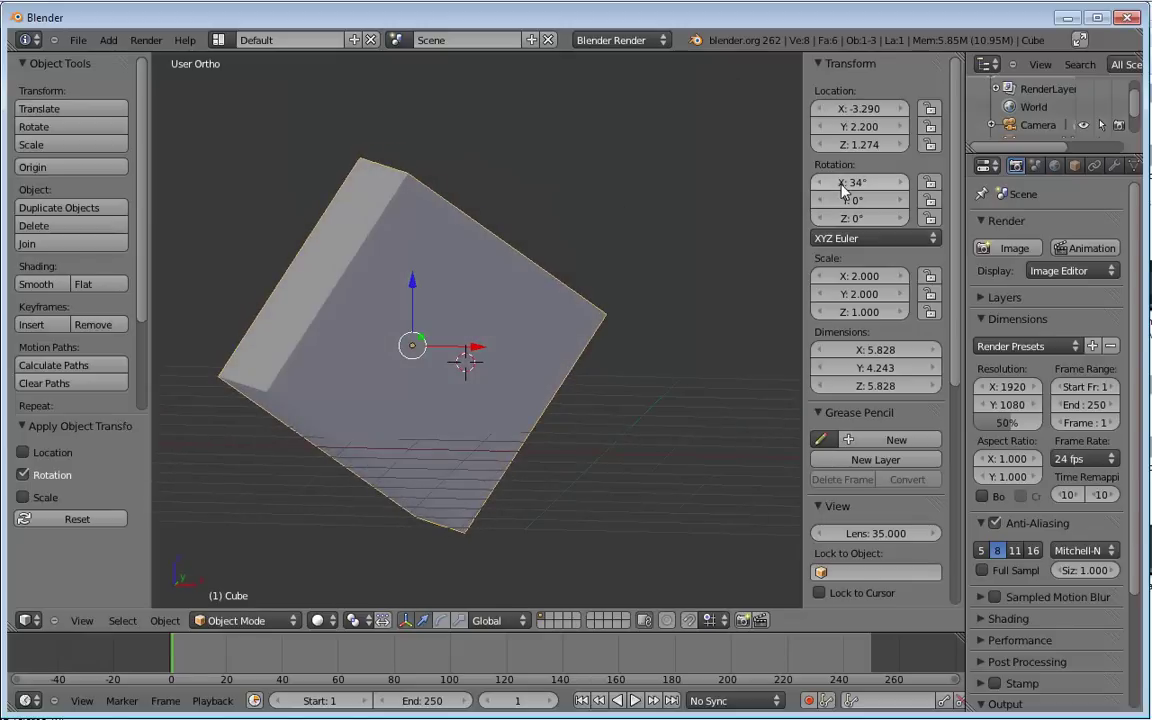
drag(852, 182, 960, 182)
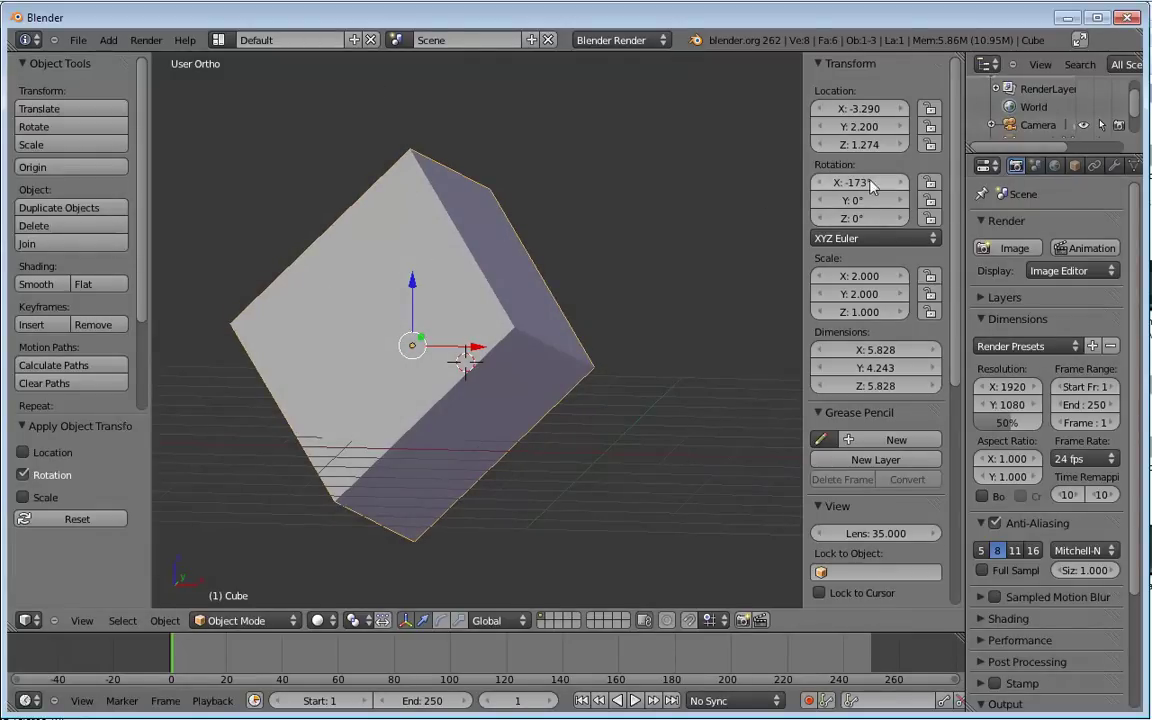
drag(858, 182, 683, 222)
middle_drag(683, 222, 485, 268)
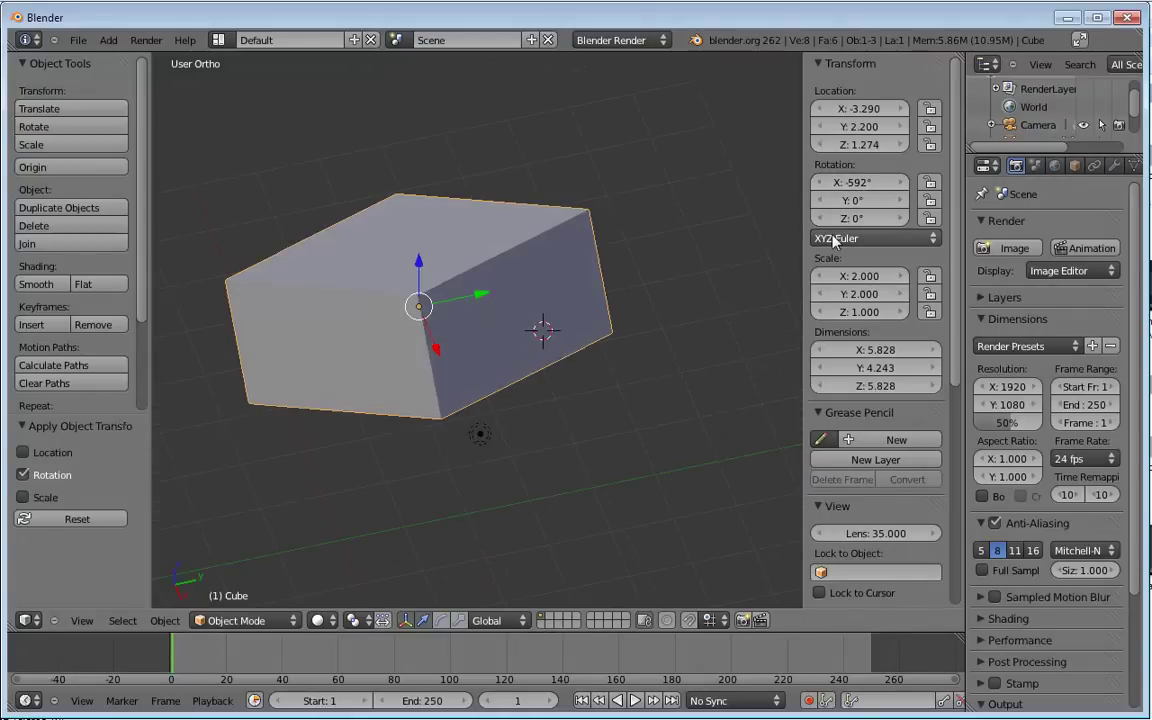
drag(852, 202, 491, 290)
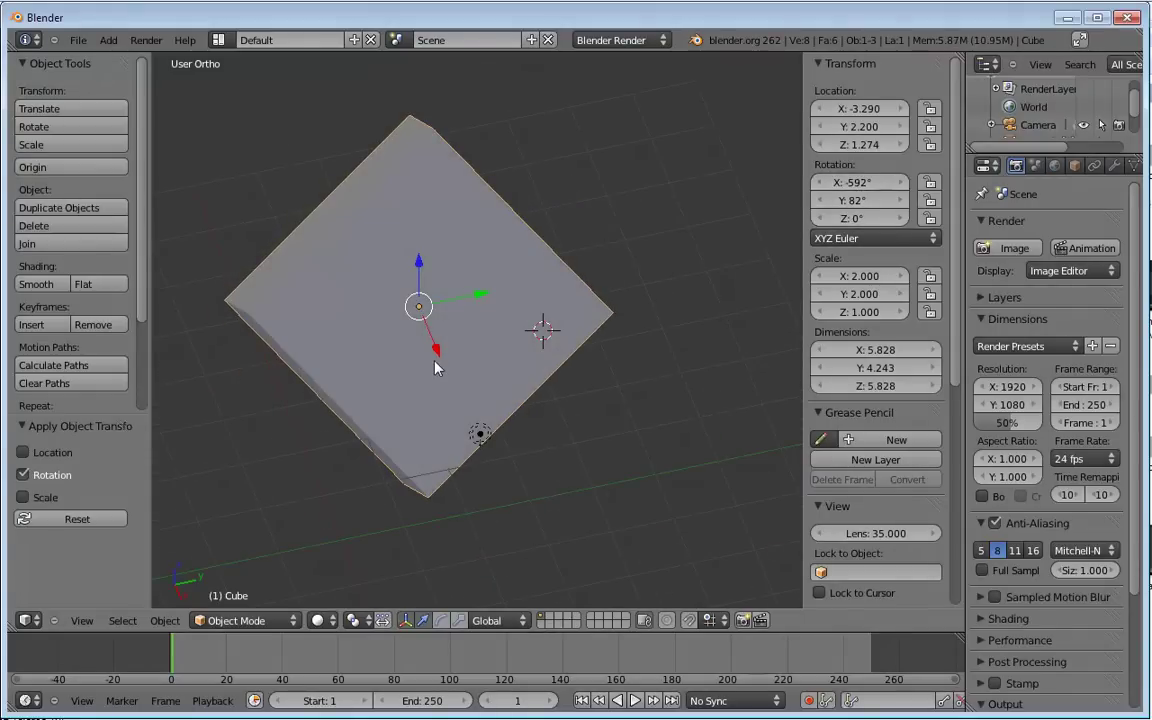
Step: Apply the cube's location to its mesh data
key(ctrl+a)
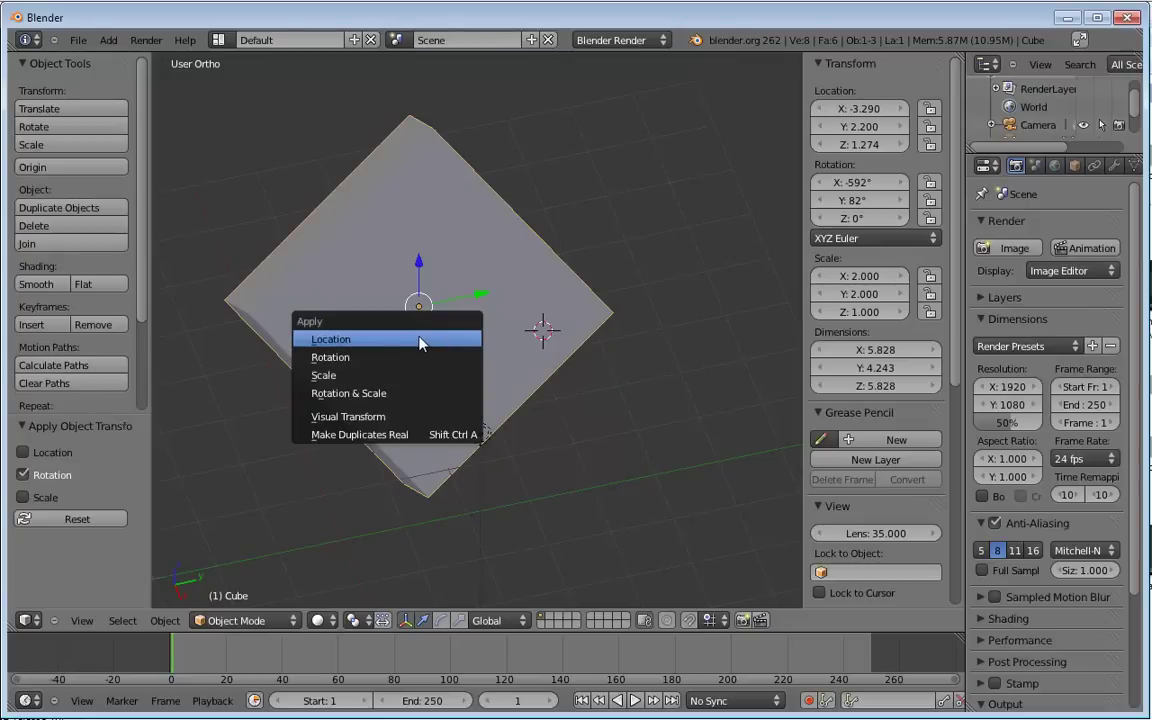
click(337, 340)
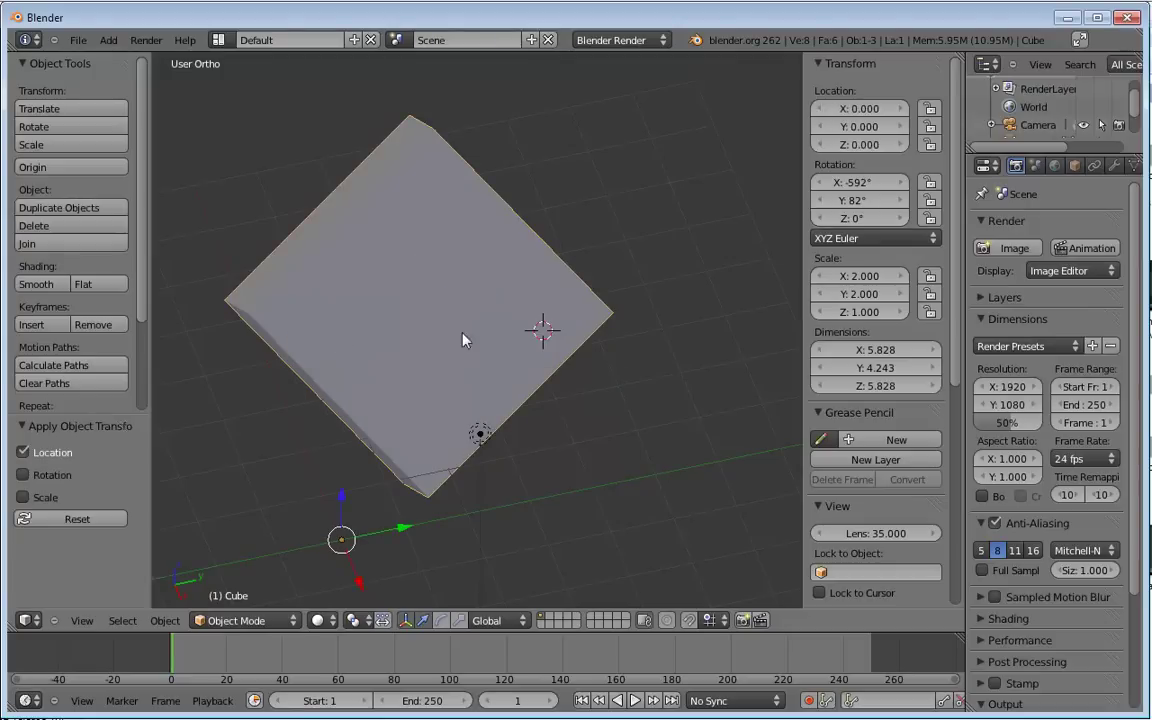
middle_drag(424, 446, 381, 404)
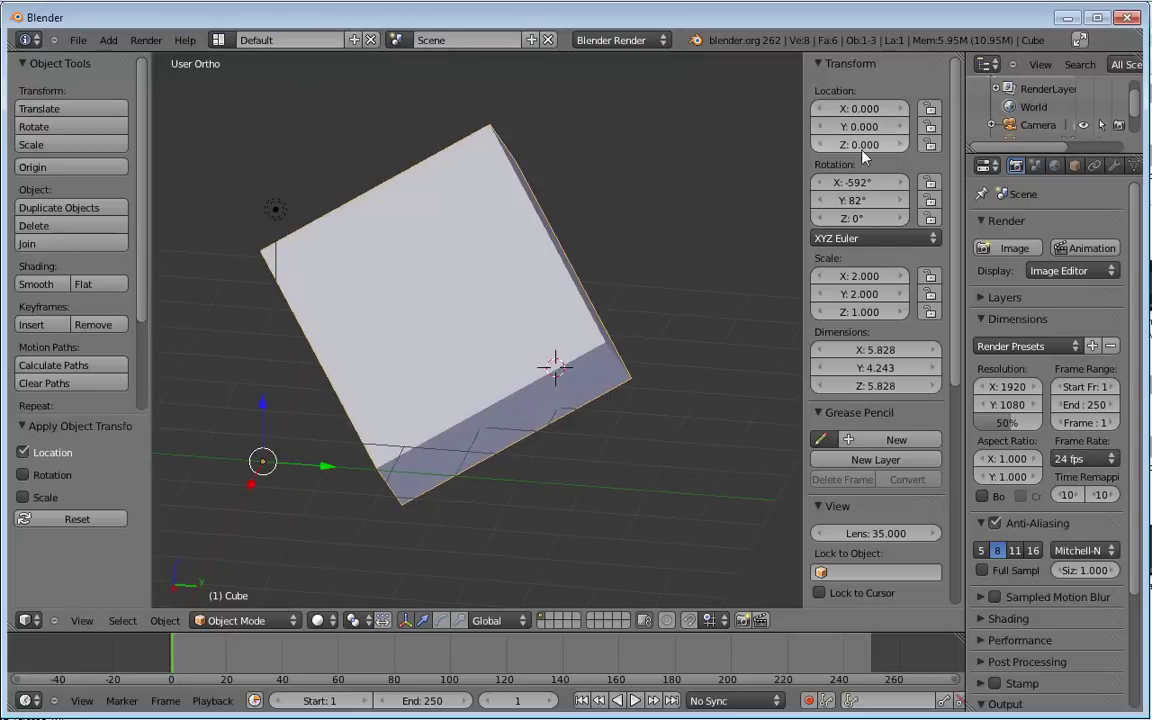
middle_drag(398, 344, 430, 306)
scroll(337, 391, down, 3)
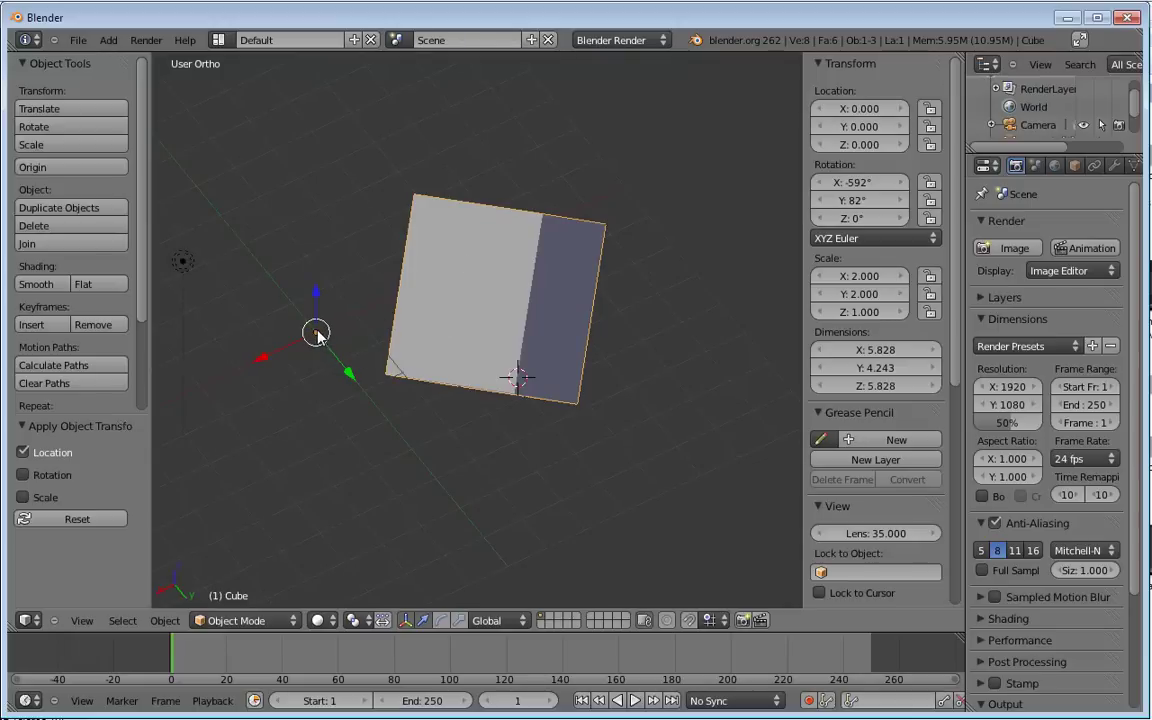
middle_drag(295, 338, 600, 340)
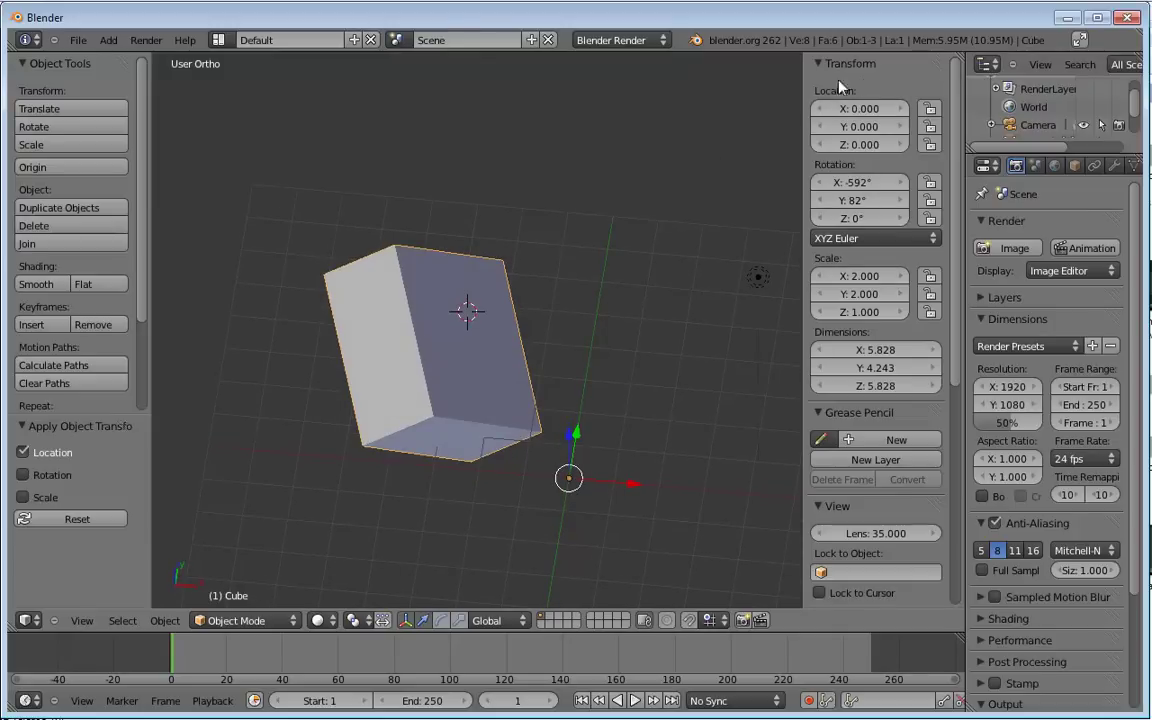
Step: Move the cube to about -1.23 on X, -2.83 on Y and -1.04 on Z
drag(832, 108, 770, 108)
drag(852, 126, 710, 126)
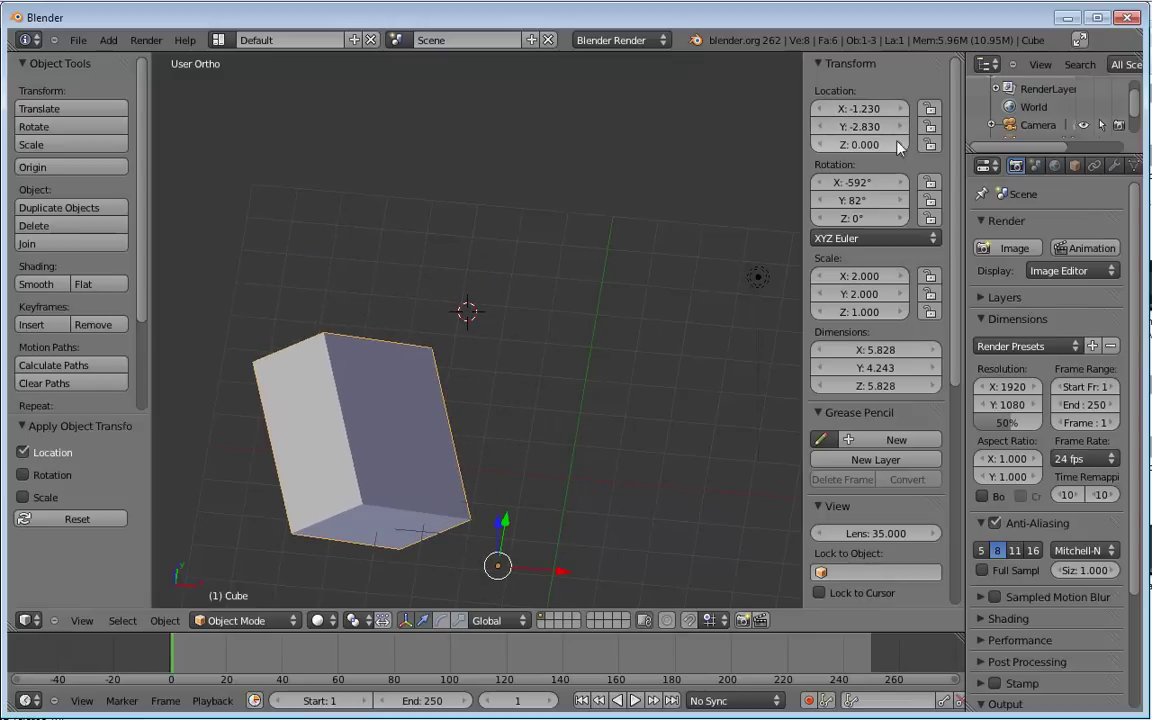
drag(895, 145, 842, 145)
Step: Apply the moved cube's location to its mesh data again
middle_drag(423, 457, 372, 419)
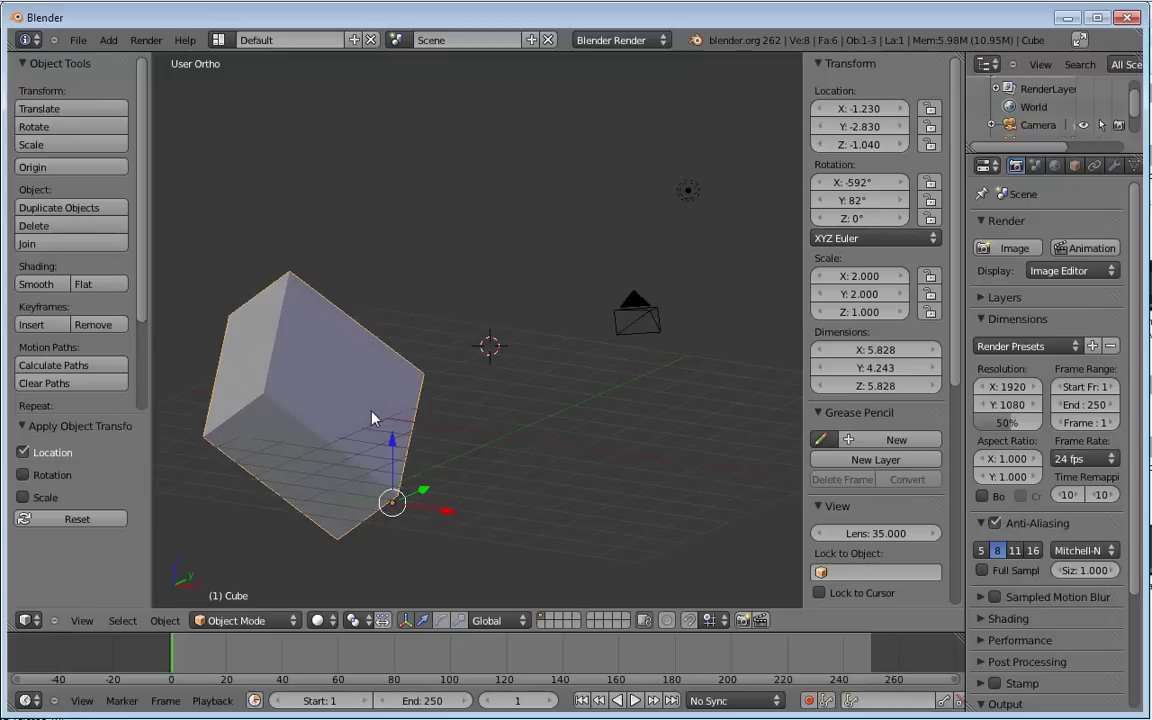
key(ctrl+a)
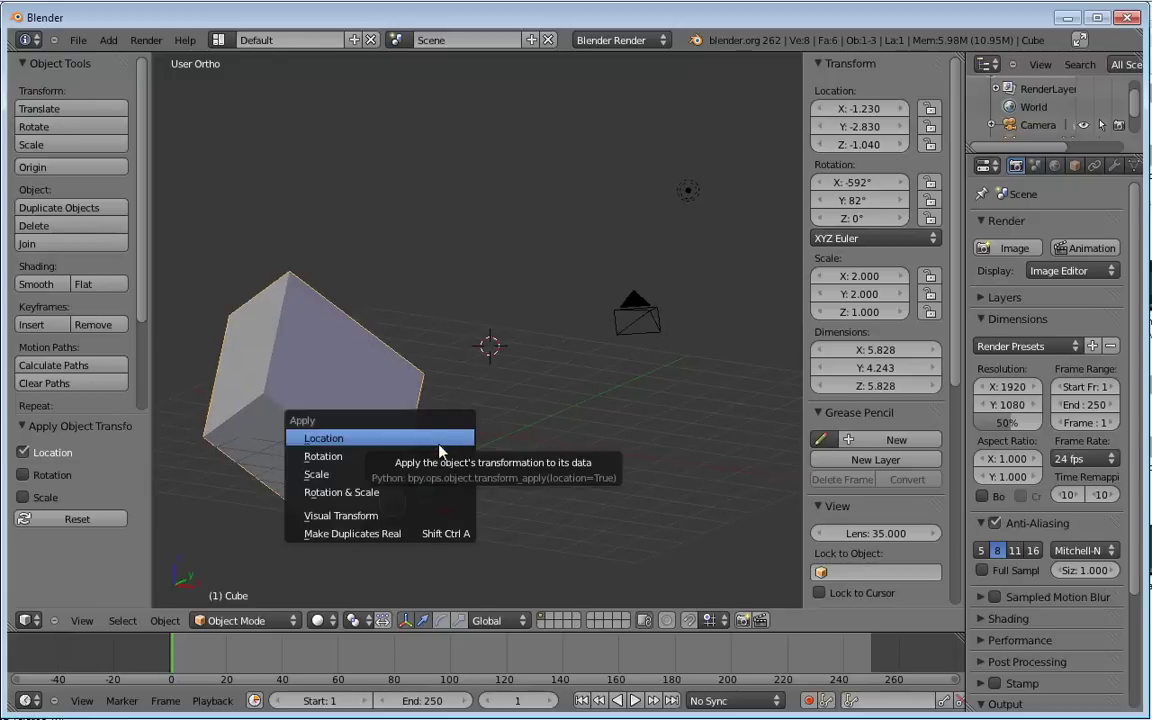
click(440, 442)
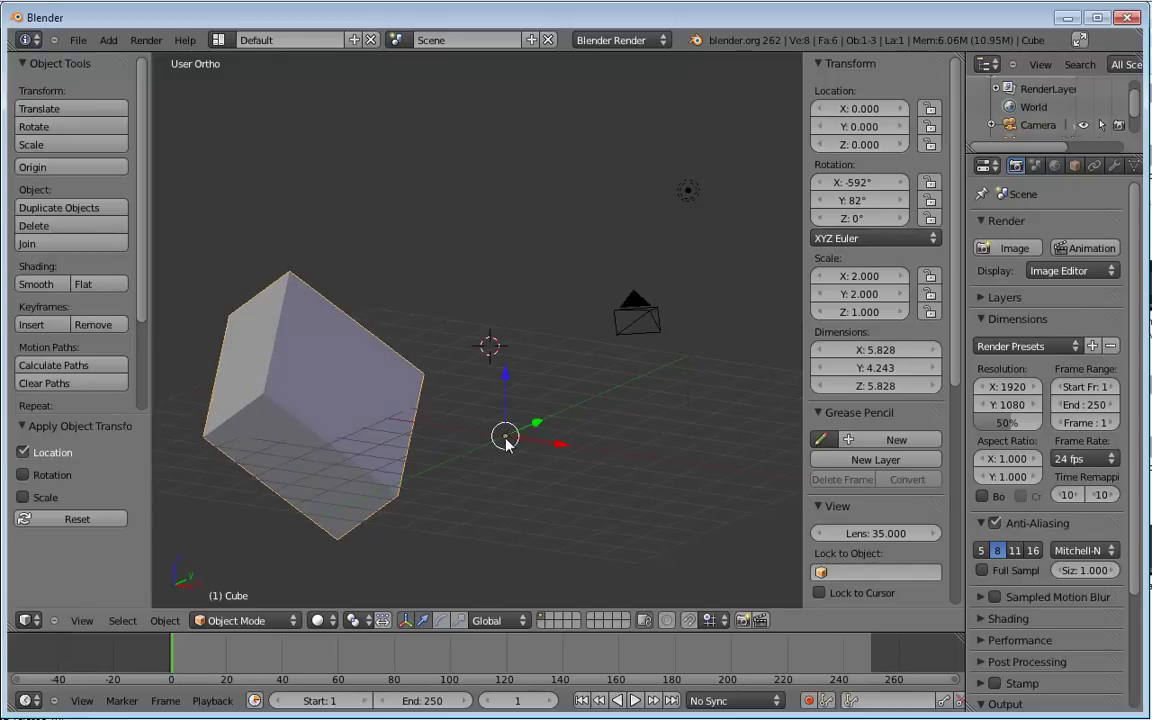
Step: Scale the cube to about 1.75 on X, 2.27 on Y and 1.51 on Z
middle_drag(512, 436, 268, 423)
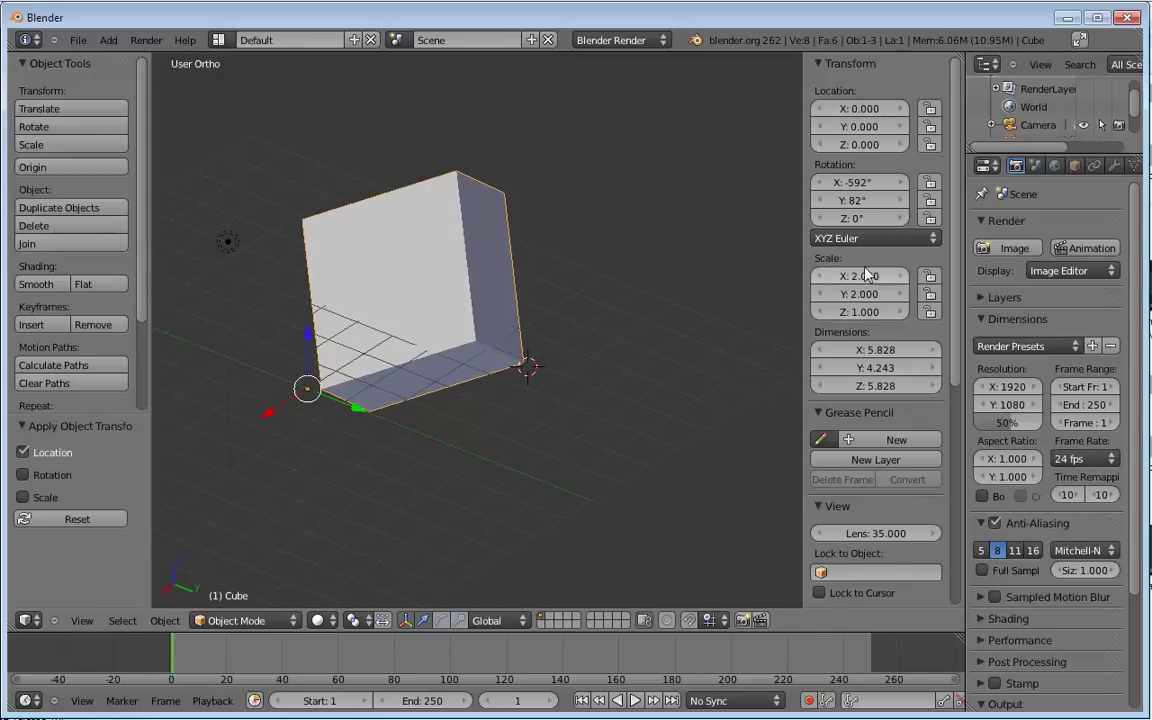
drag(857, 275, 634, 275)
drag(790, 276, 819, 276)
mouse_move(905, 294)
mouse_down()
mouse_move(915, 294)
mouse_move(870, 294)
mouse_move(900, 294)
mouse_move(890, 312)
mouse_move(910, 312)
mouse_move(848, 312)
mouse_move(880, 312)
mouse_move(862, 294)
mouse_move(888, 294)
mouse_move(885, 276)
mouse_move(852, 276)
mouse_move(900, 276)
mouse_up()
Step: Apply the cube's scale to its mesh data
middle_drag(361, 340, 616, 333)
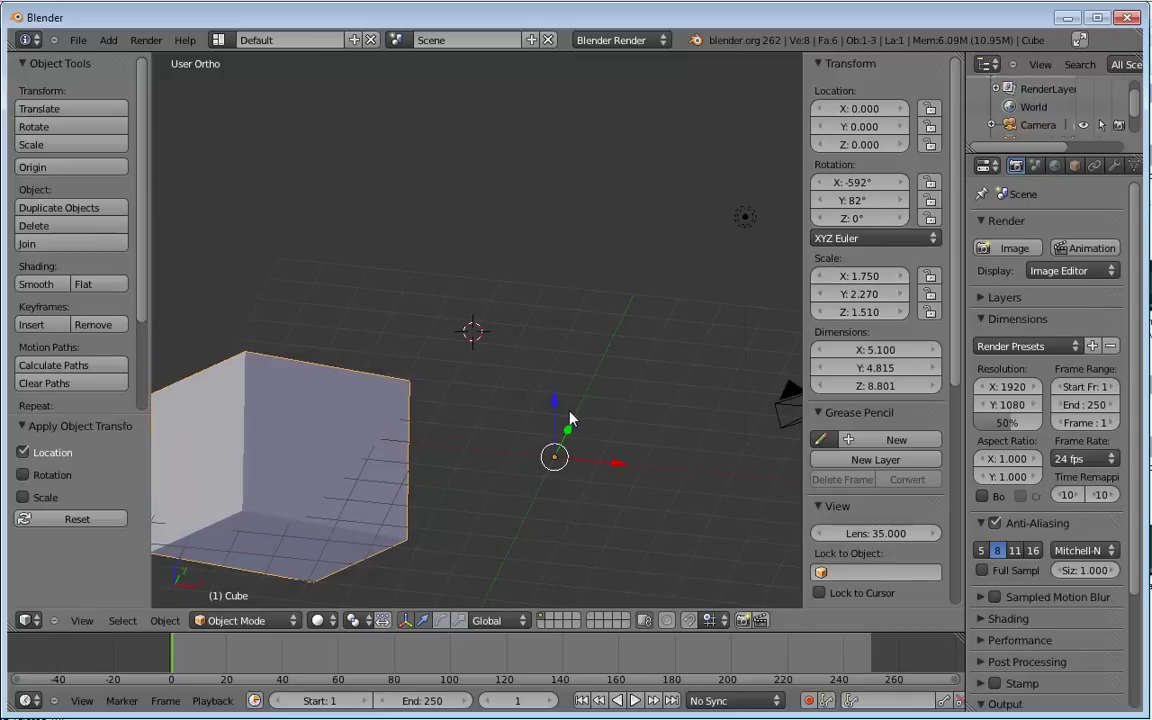
shift+middle_drag(325, 468, 487, 394)
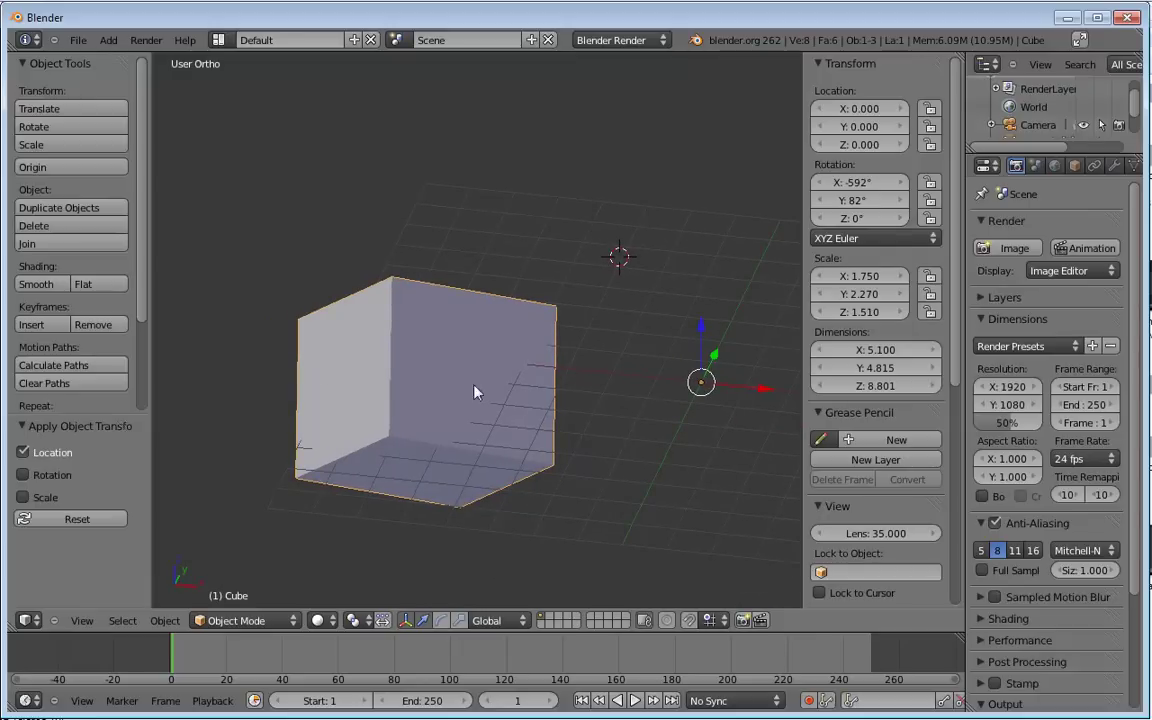
key(ctrl+a)
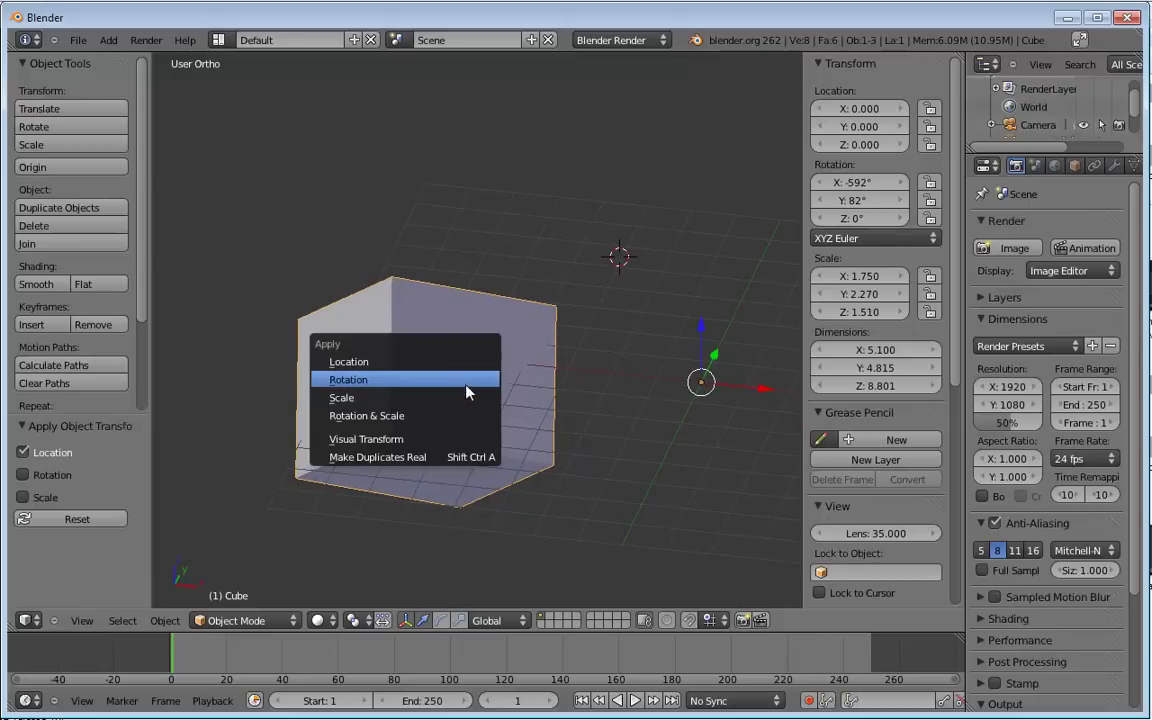
click(474, 406)
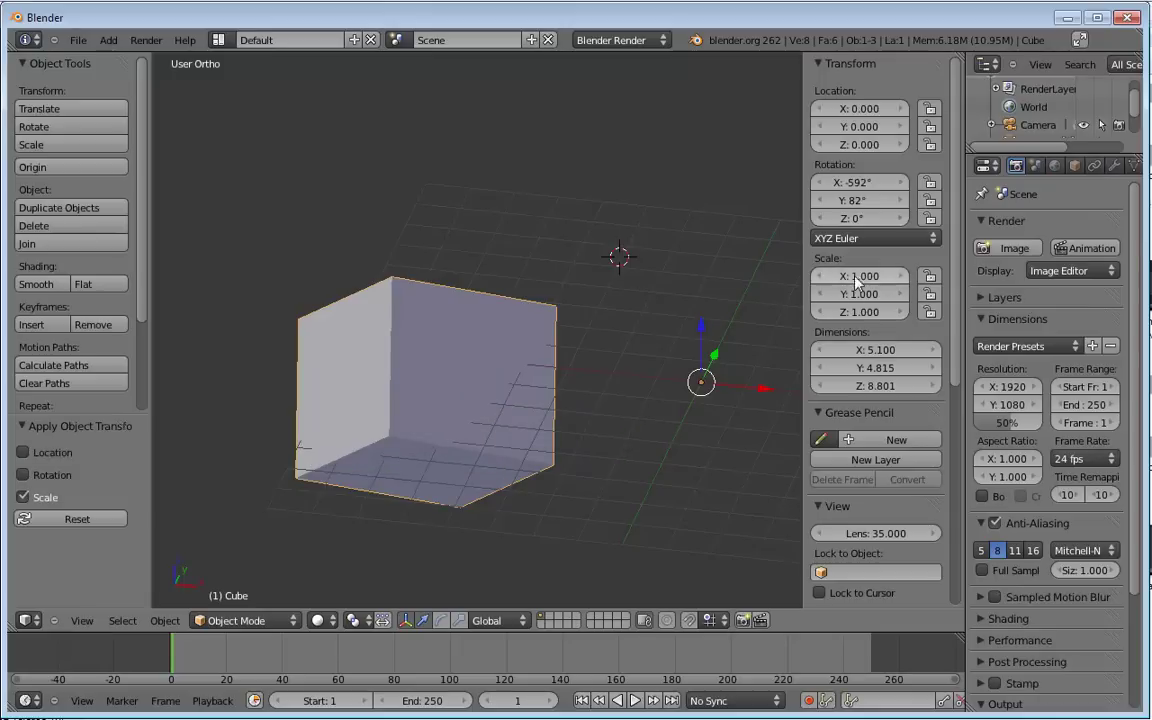
Step: Enter Edit Mode on the cube and select the two end vertices of the large light face's near vertical edge
middle_drag(491, 430, 495, 386)
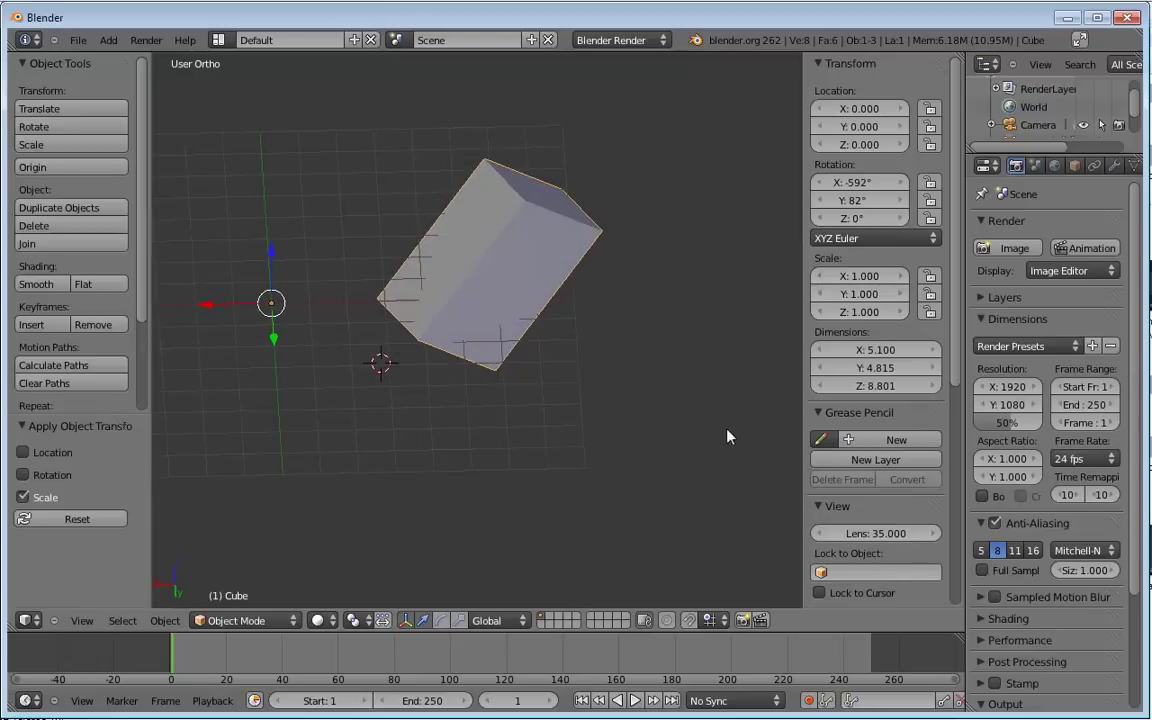
middle_drag(409, 456, 517, 462)
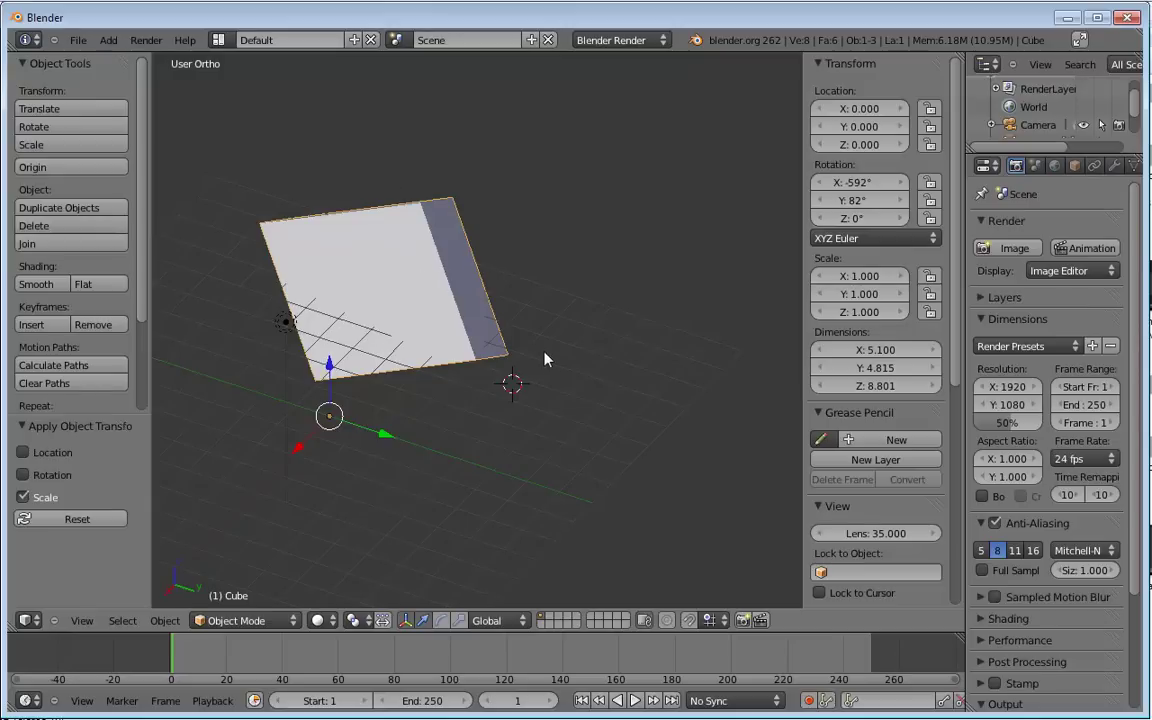
key(Tab)
middle_drag(428, 262, 430, 205)
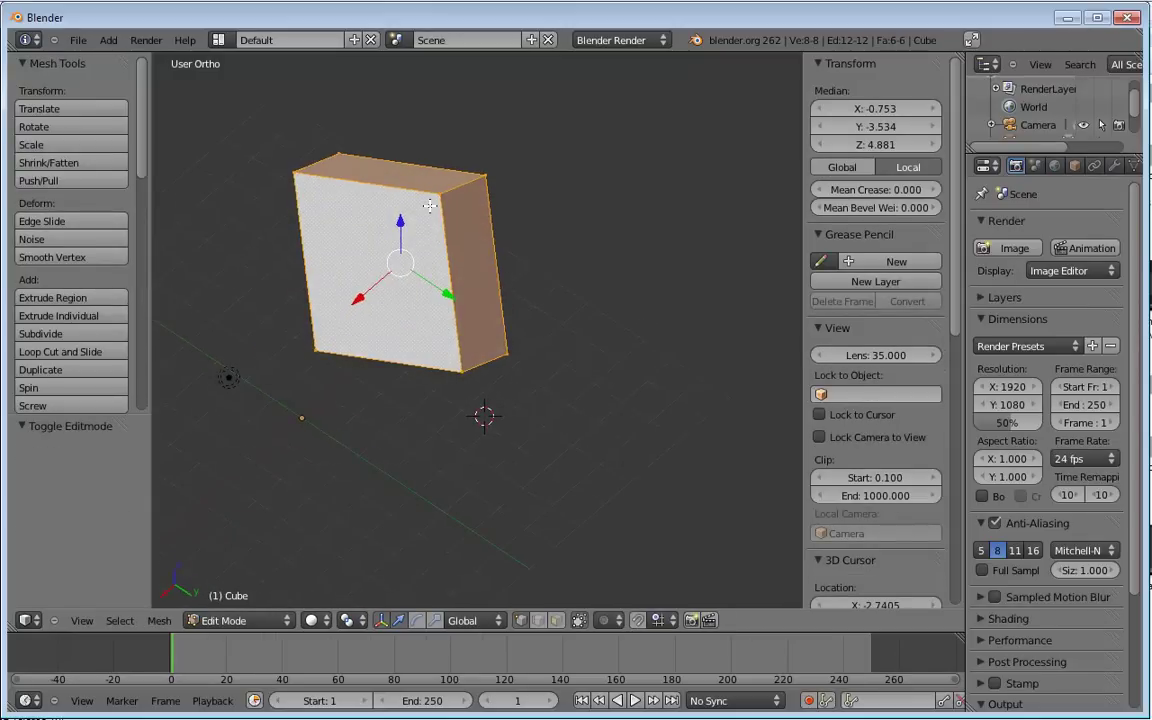
right_click(432, 205)
shift+right_click(465, 365)
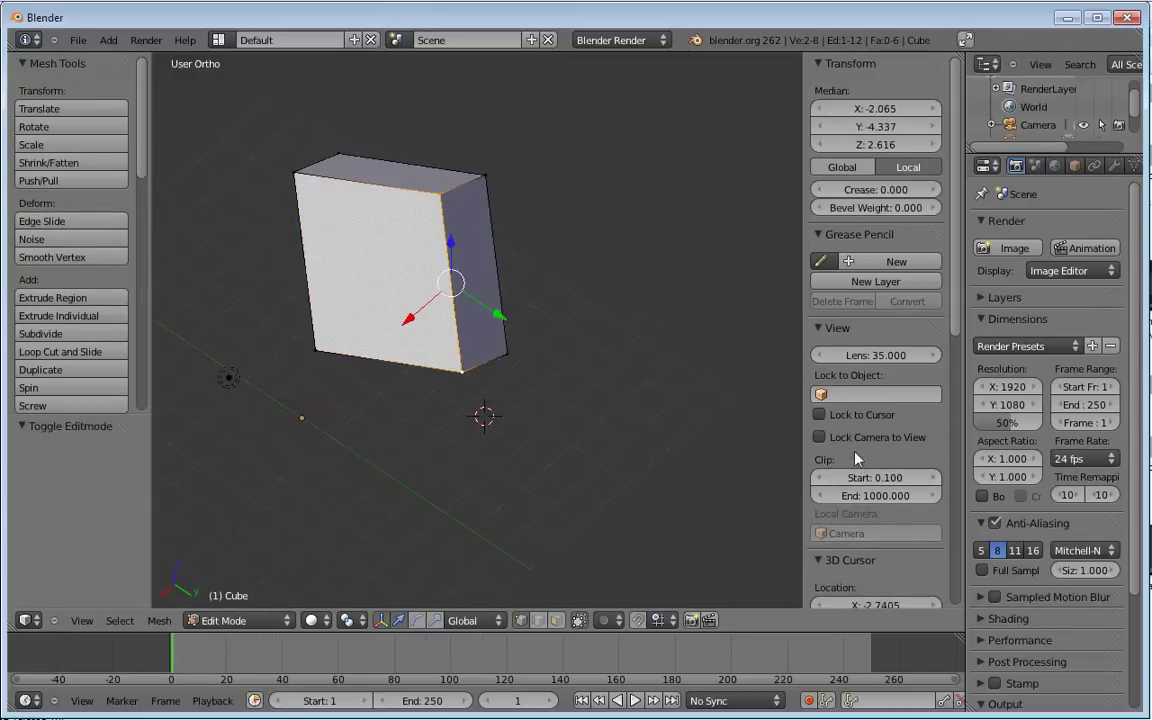
Step: Turn on the Edge Length numeric overlay for the selected mesh edge
scroll(855, 458, down, 8)
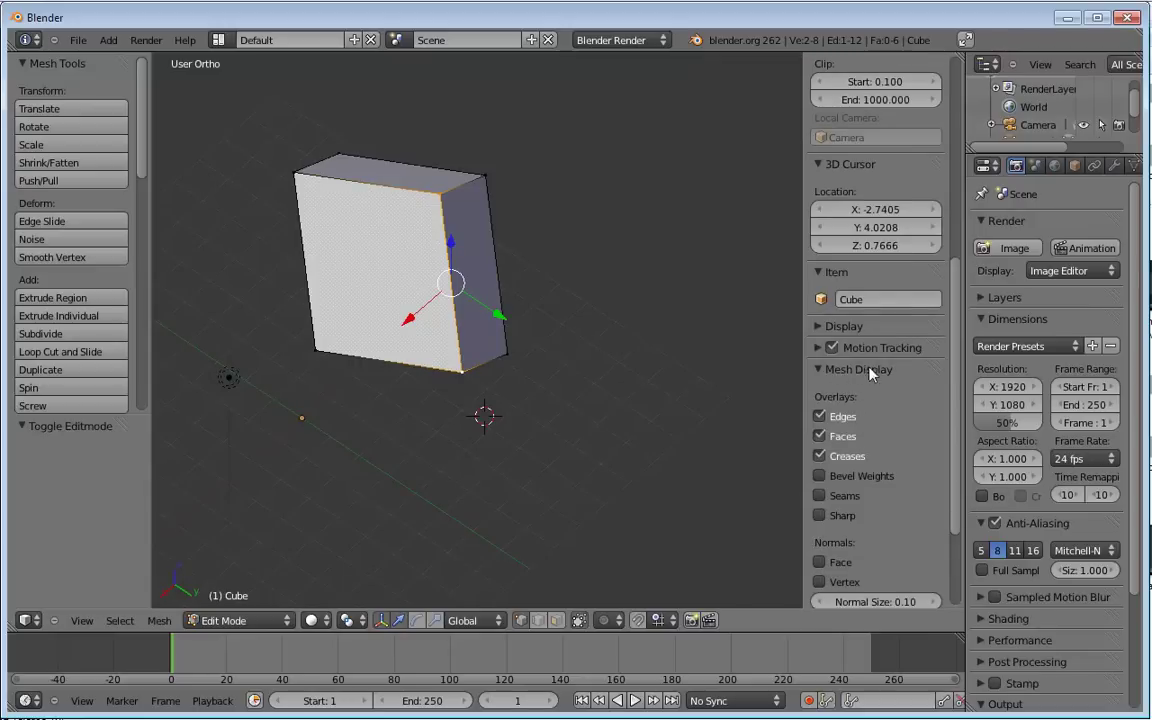
scroll(857, 542, down, 3)
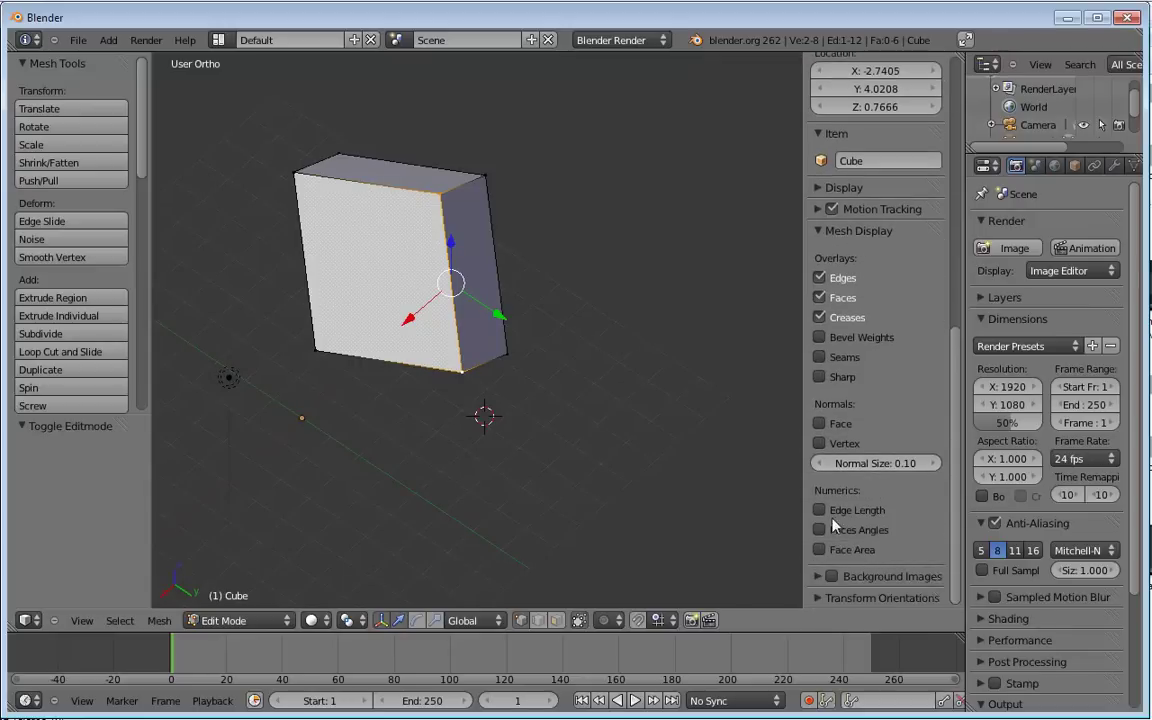
click(820, 510)
middle_drag(440, 322, 455, 332)
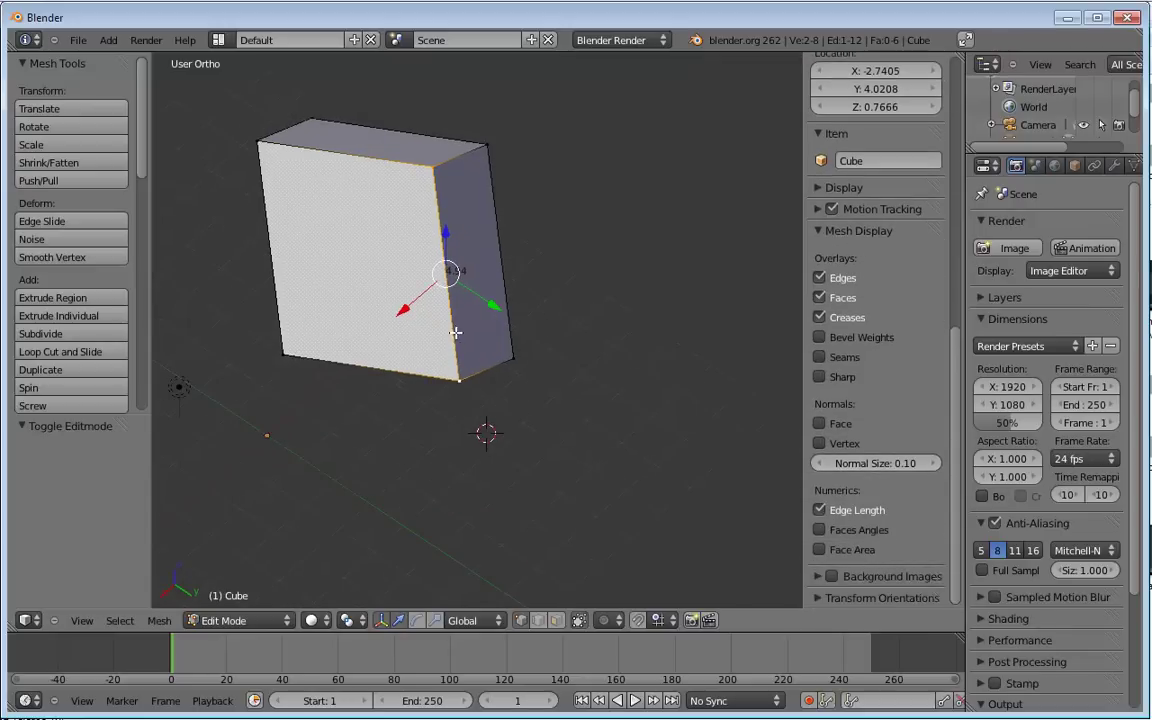
Step: Check the lengths of the block's front, rear and short side top edges by selecting each one's end vertices
right_click(428, 166)
shift+right_click(252, 145)
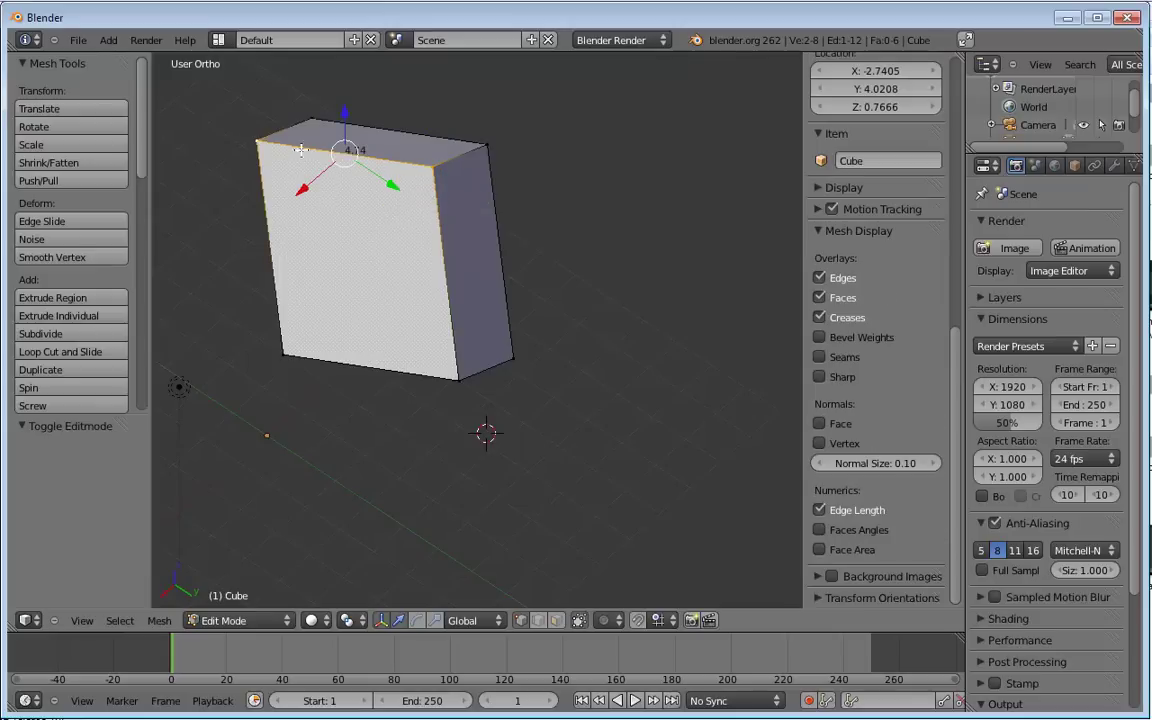
right_click(298, 120)
shift+right_click(481, 148)
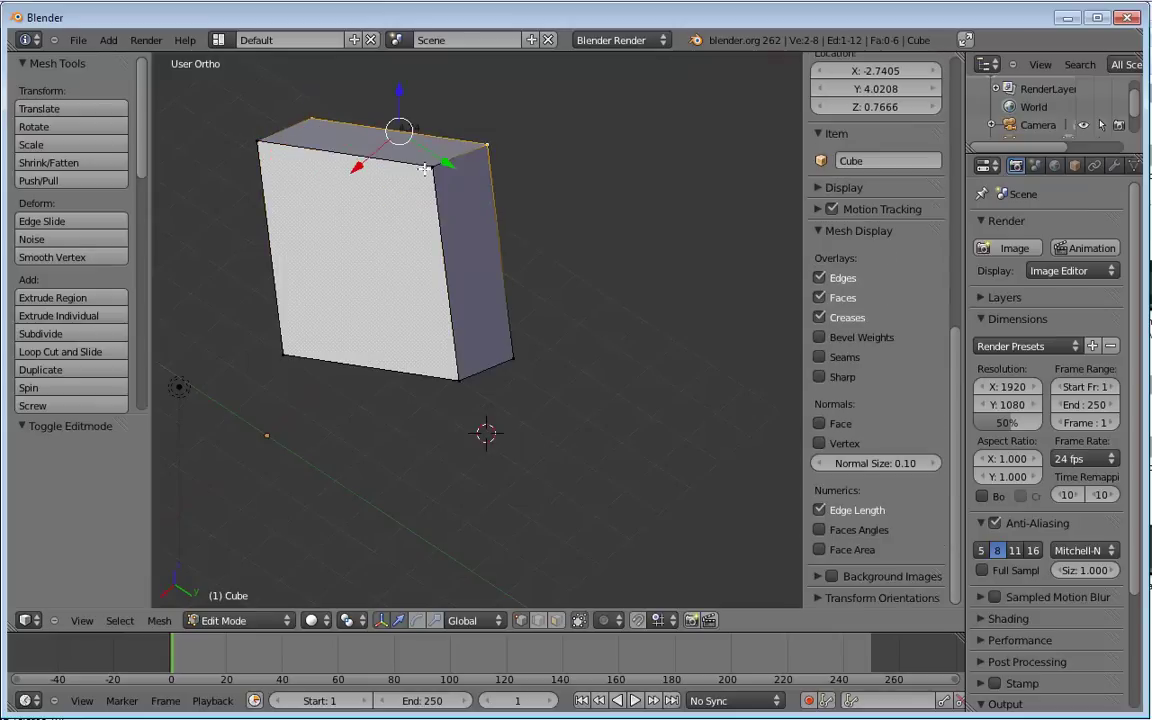
right_click(436, 164)
shift+right_click(482, 148)
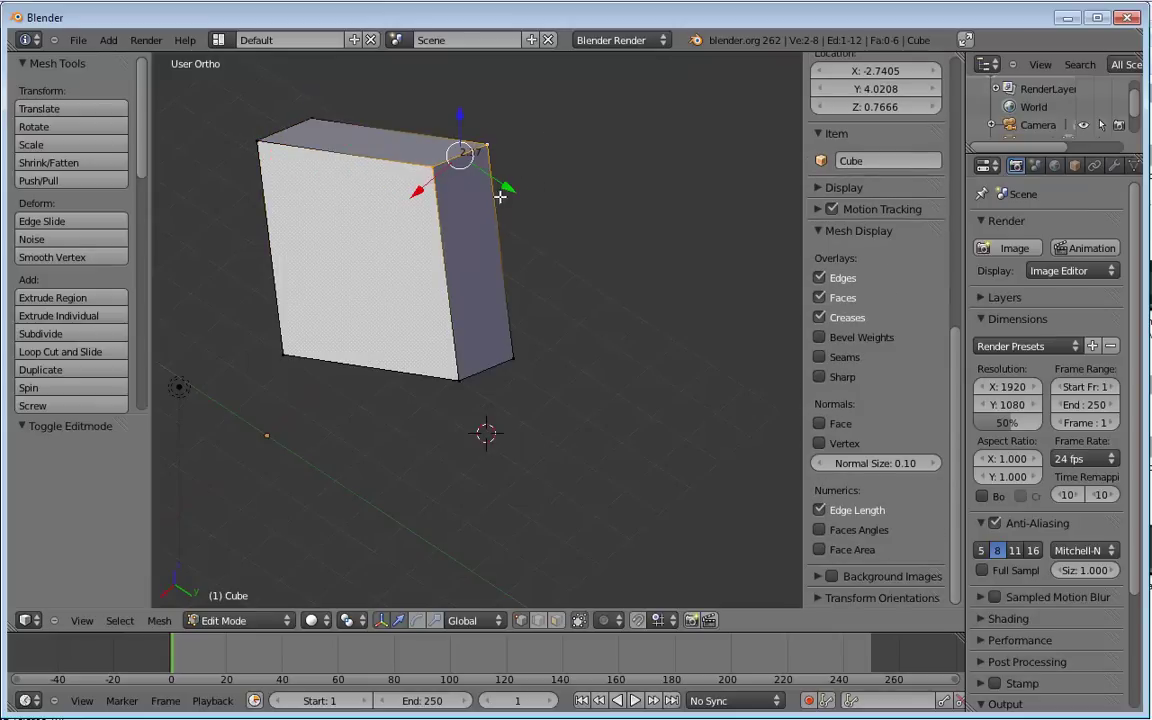
Step: Return to Object Mode and add a new cube at the 3D cursor
key(Tab)
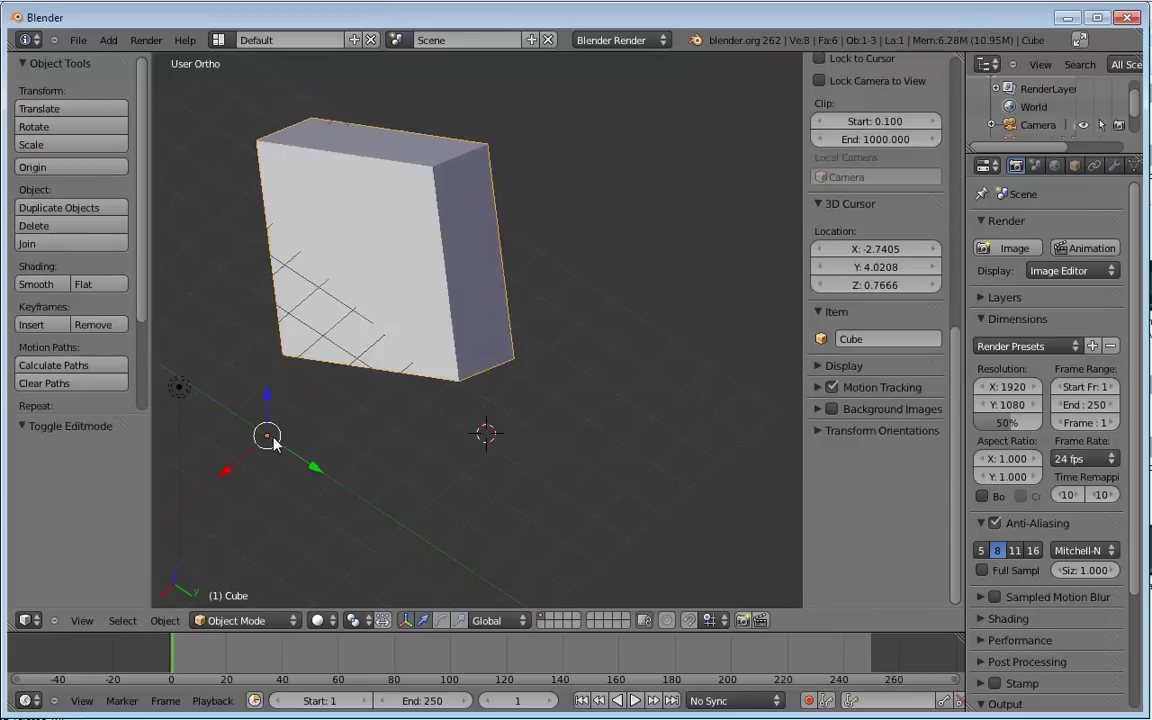
key(shift+a)
click(320, 455)
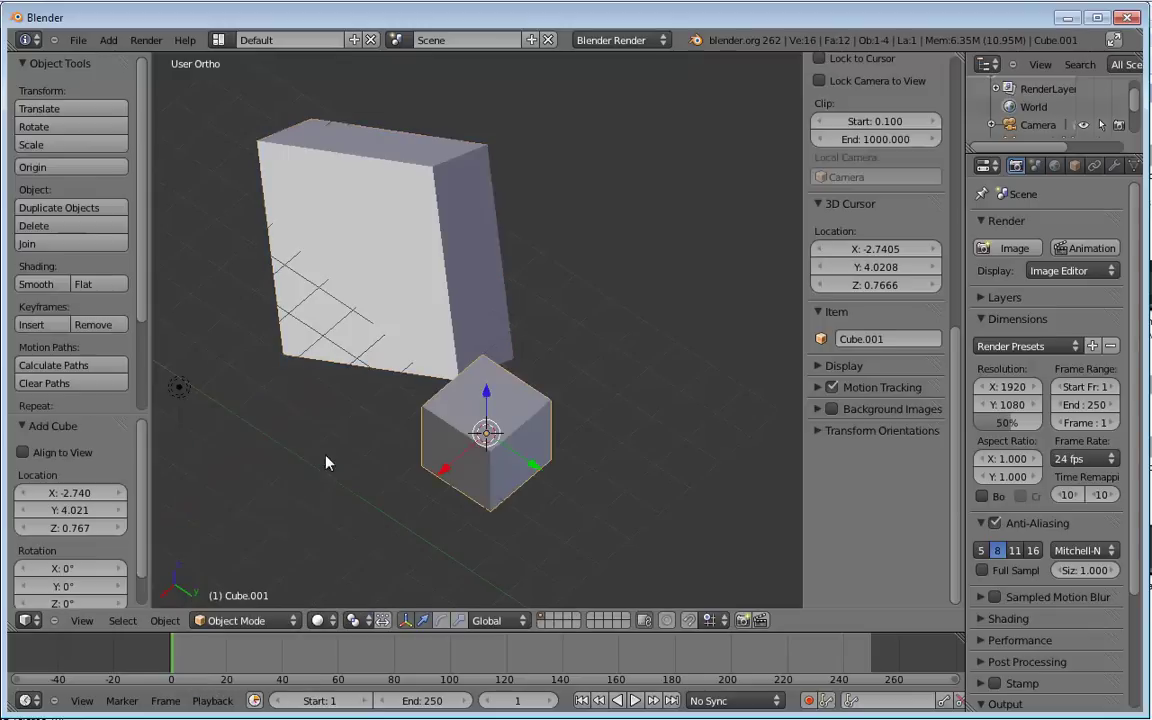
Step: Enter Edit Mode on the new cube, select the end vertices of one top edge and turn on the Edge Length overlay
scroll(500, 425, up, 4)
middle_drag(542, 465, 563, 425)
key(Tab)
key(a)
right_click(628, 409)
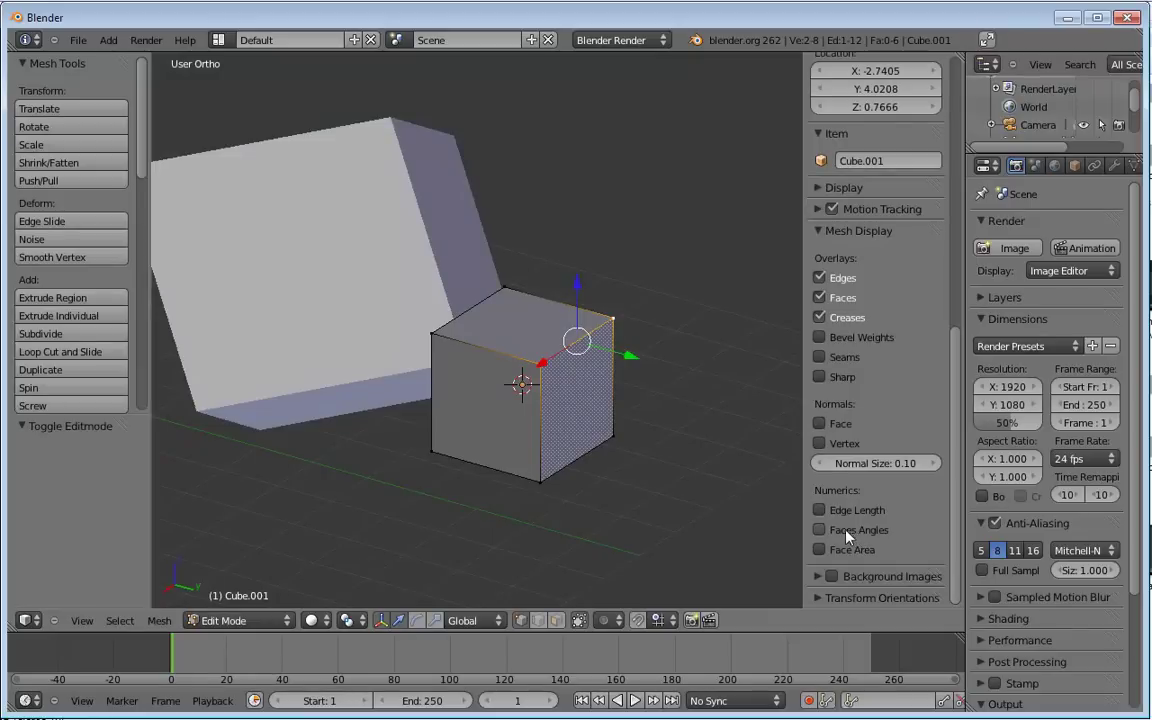
click(820, 511)
middle_drag(581, 314, 533, 340)
scroll(468, 420, up, 3)
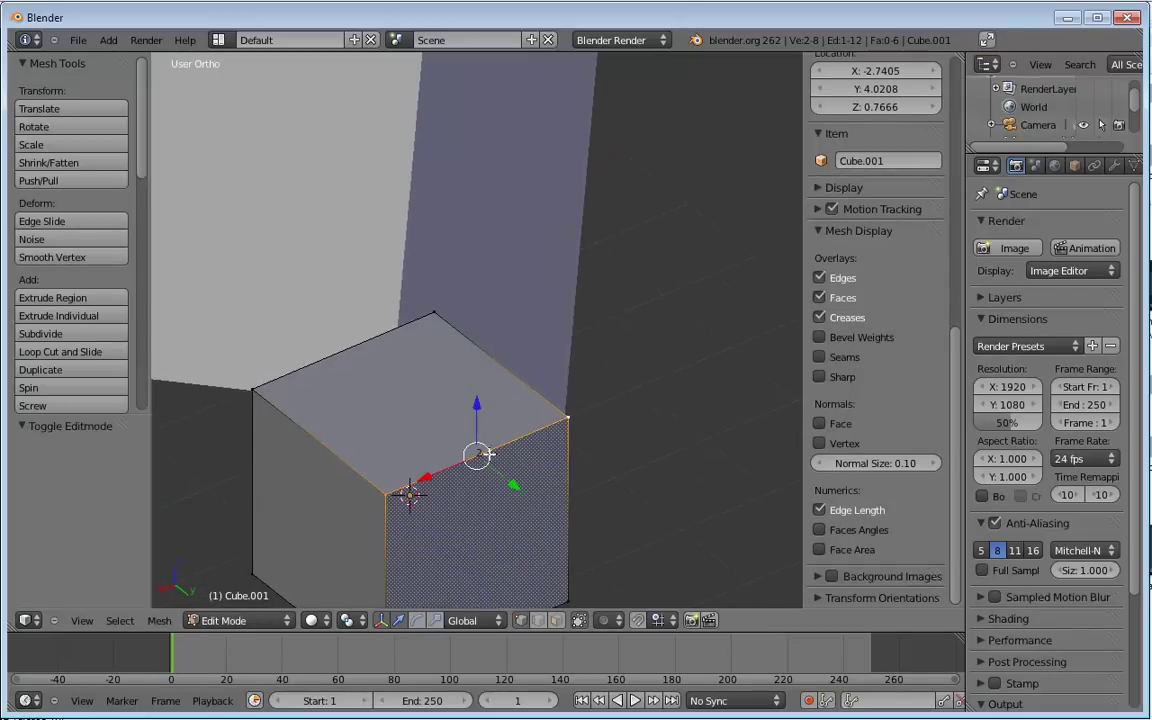
Step: Return to Object Mode and set the new cube's X dimension to 4
key(Tab)
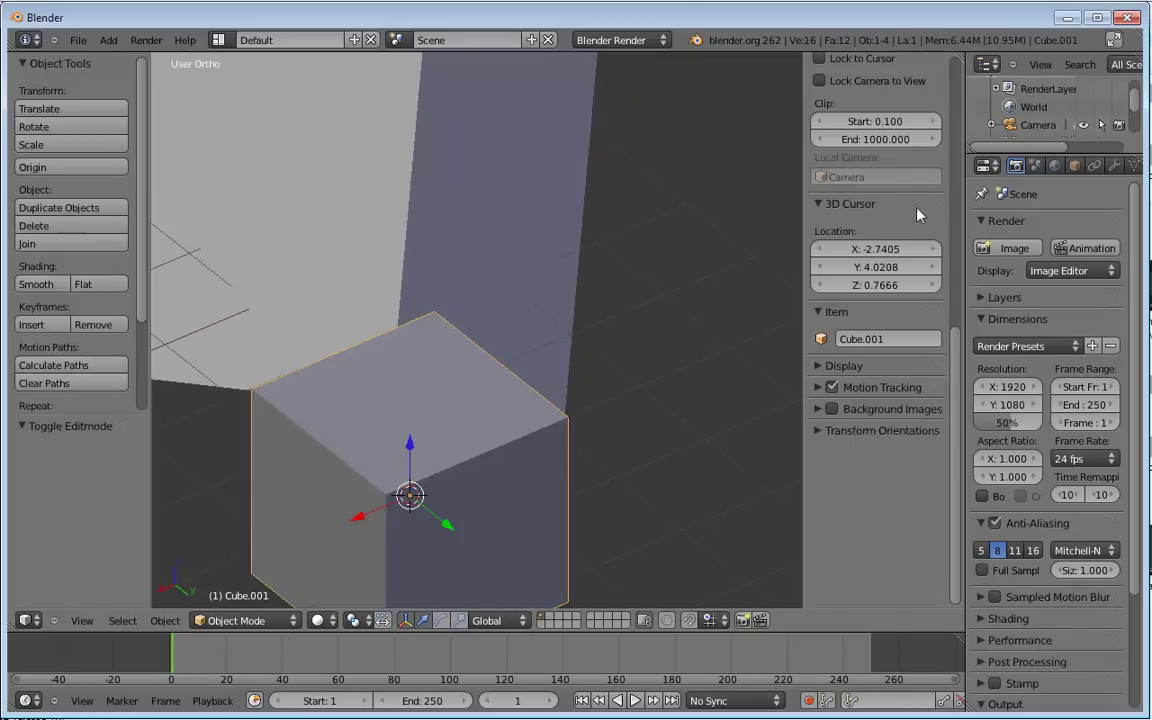
scroll(882, 257, up, 4)
scroll(893, 255, up, 5)
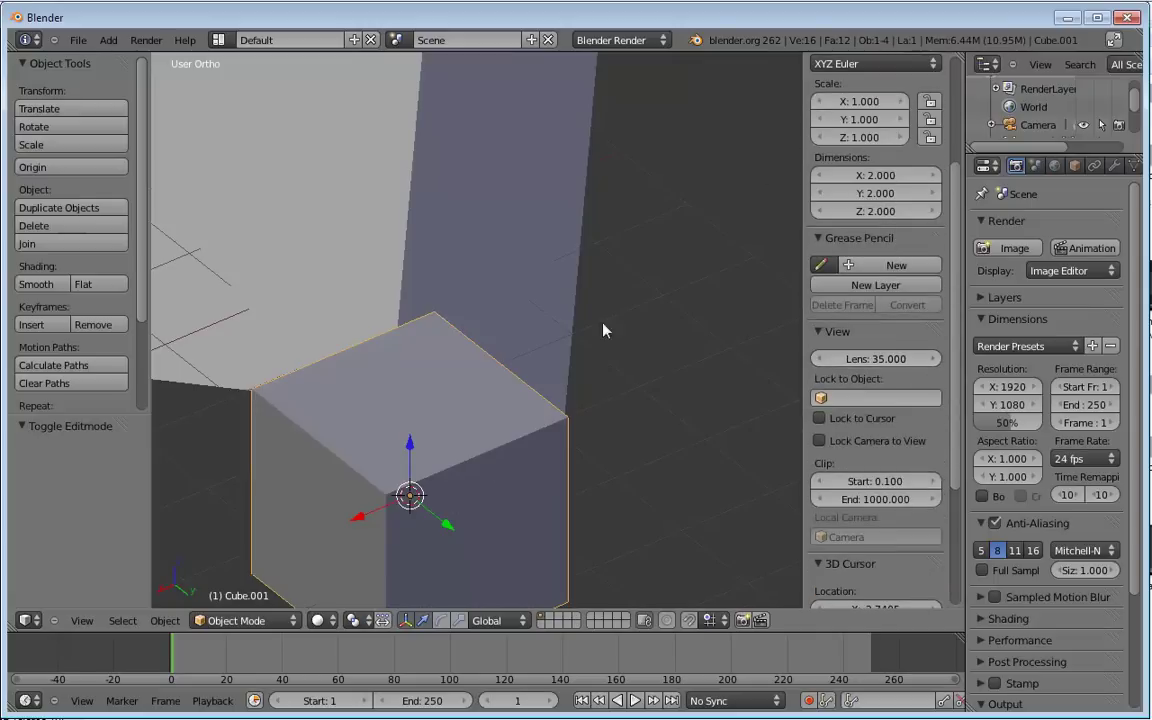
scroll(893, 285, up, 2)
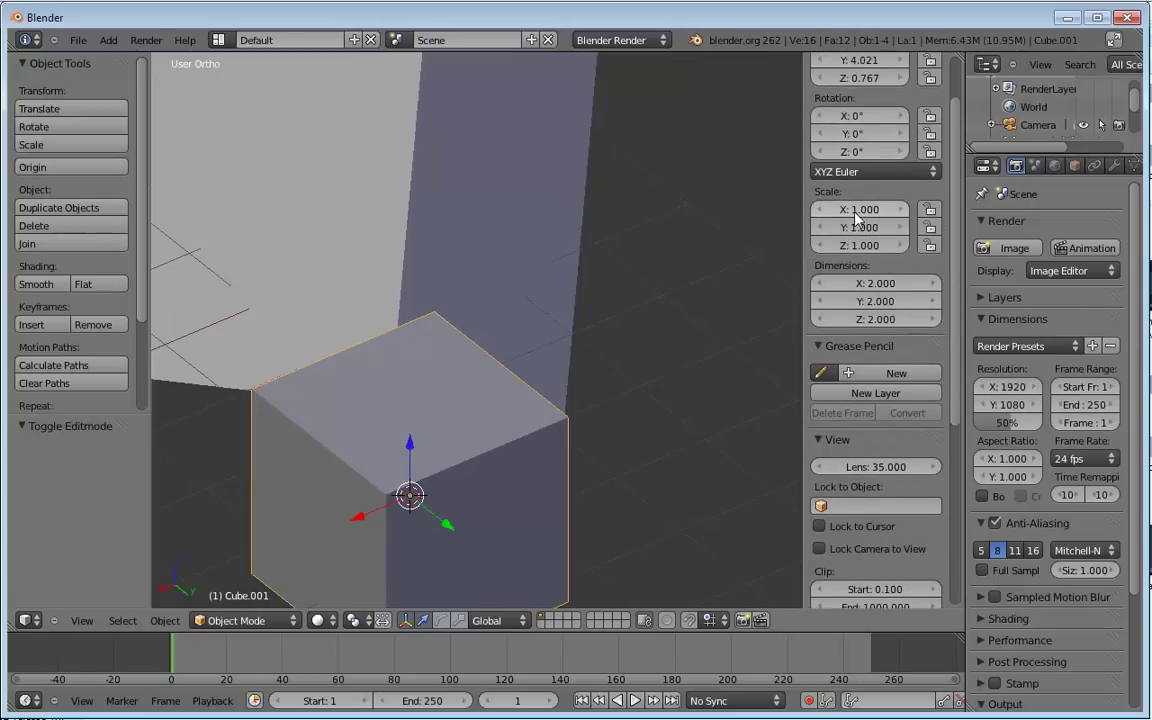
drag(865, 290, 915, 290)
click(861, 285)
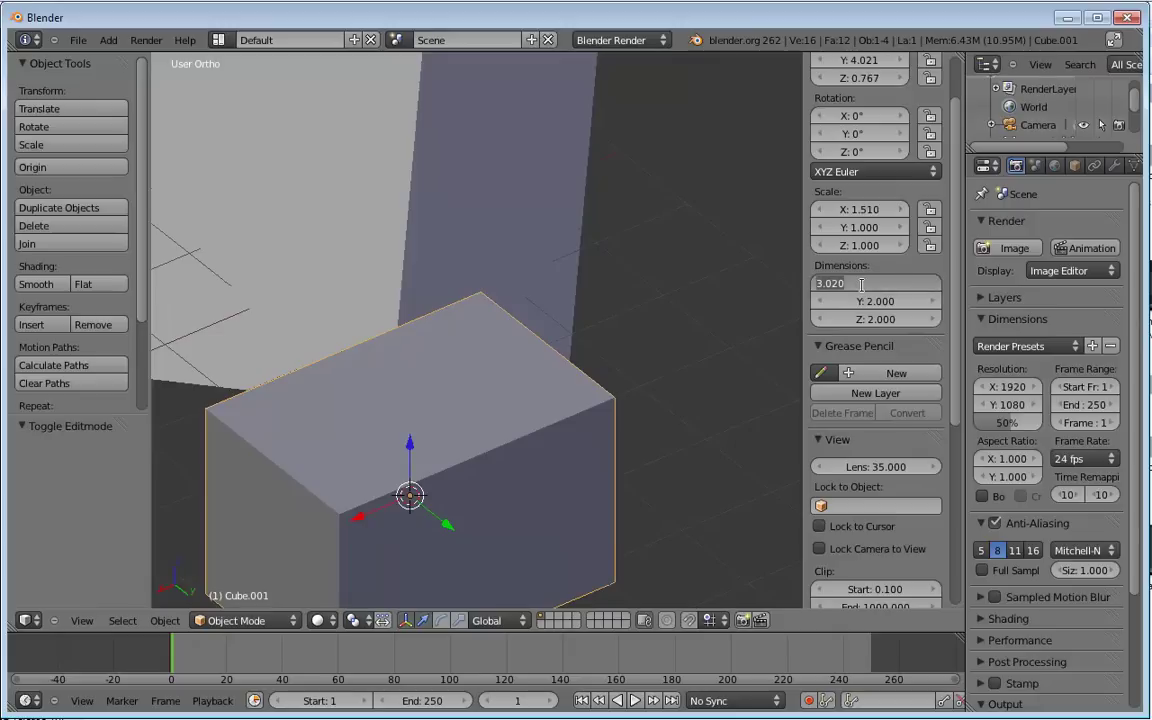
text(4)
key(Return)
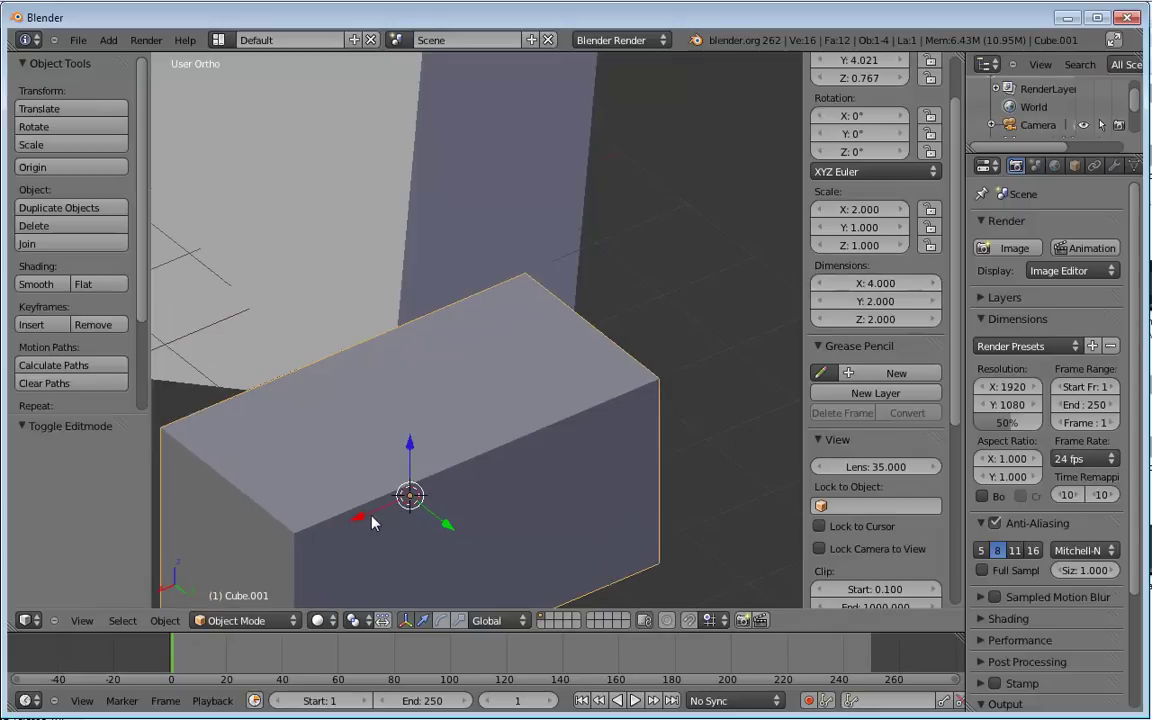
Step: Check the stretched block's long top edge length in Edit Mode by selecting its two end vertices
click(240, 620)
click(250, 586)
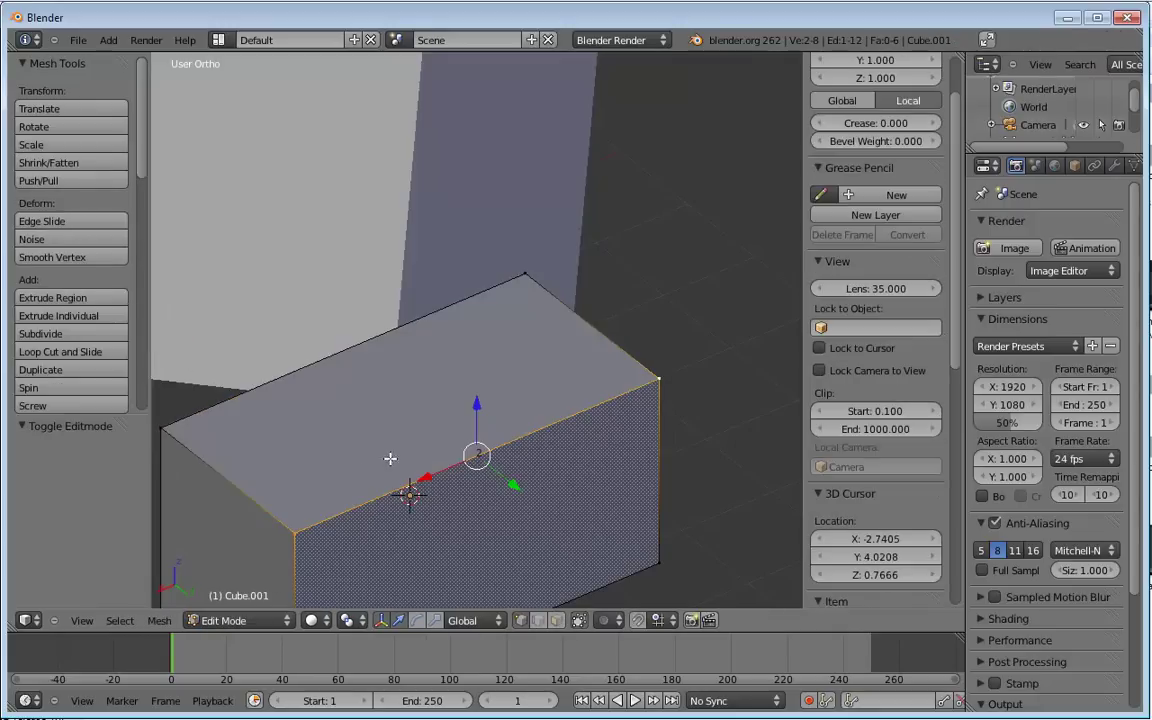
right_click(287, 528)
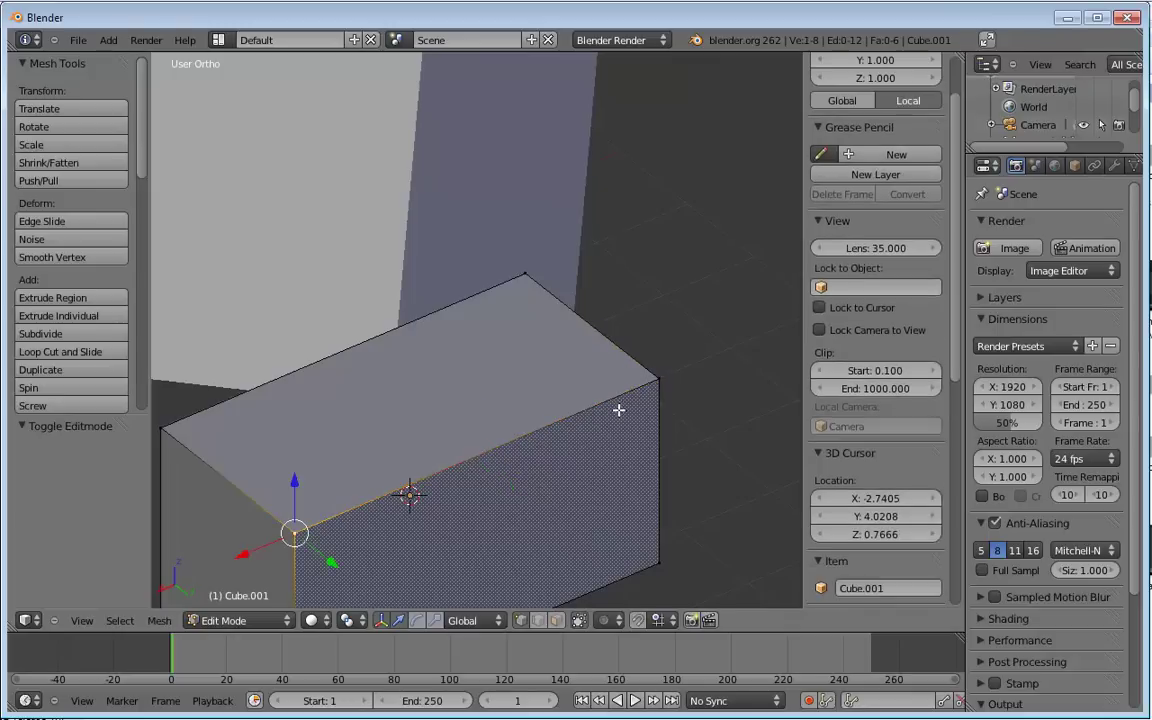
shift+right_click(656, 383)
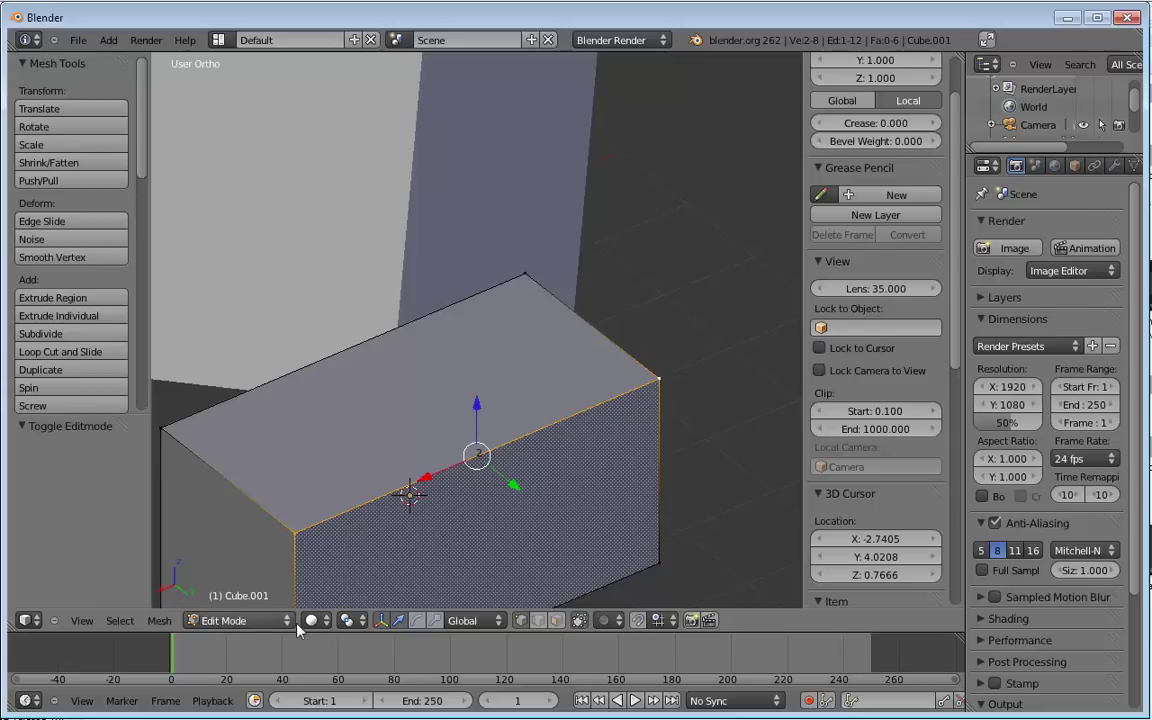
Step: Return to Object Mode and apply the Scale transform to the stretched block
click(240, 620)
click(270, 603)
key(ctrl+a)
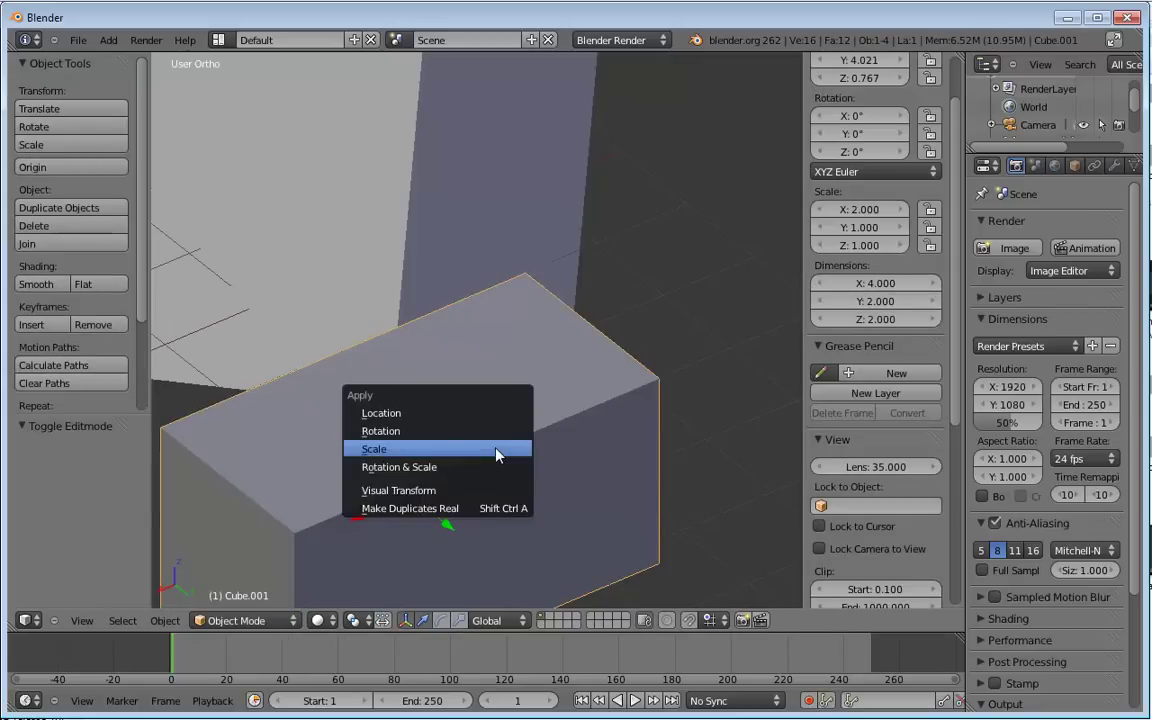
click(499, 453)
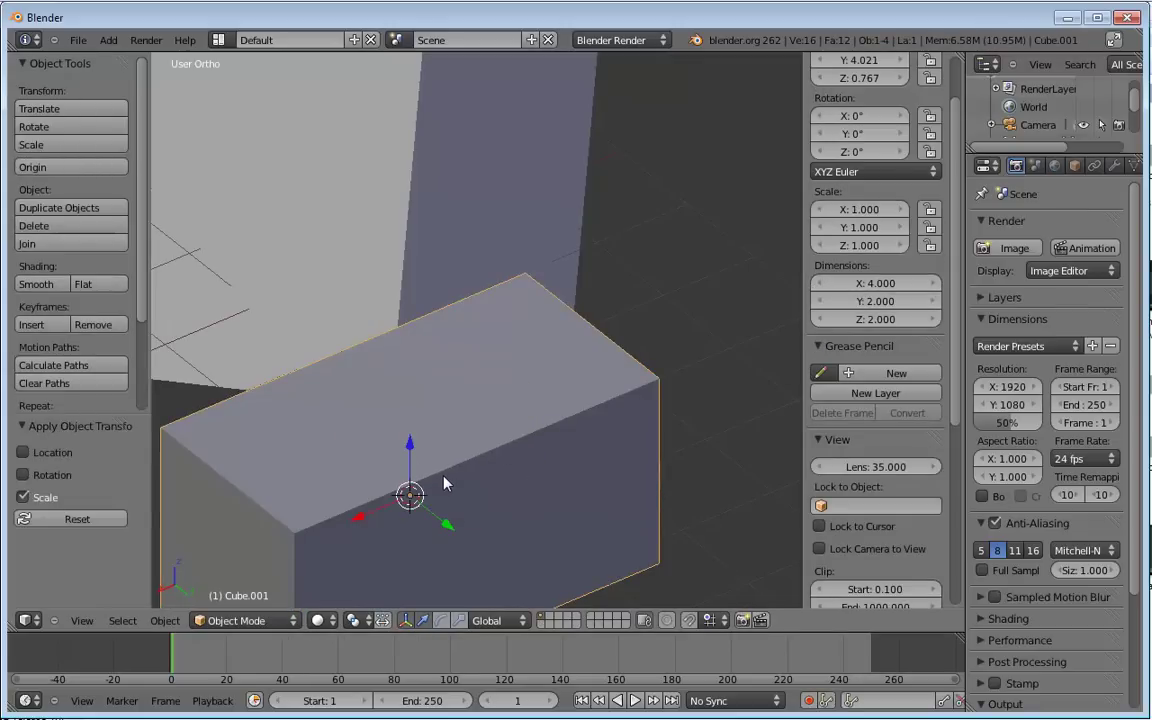
Step: Recheck the same long top edge's length in Edit Mode with the scale applied, and return to Object Mode
key(Tab)
right_click(297, 533)
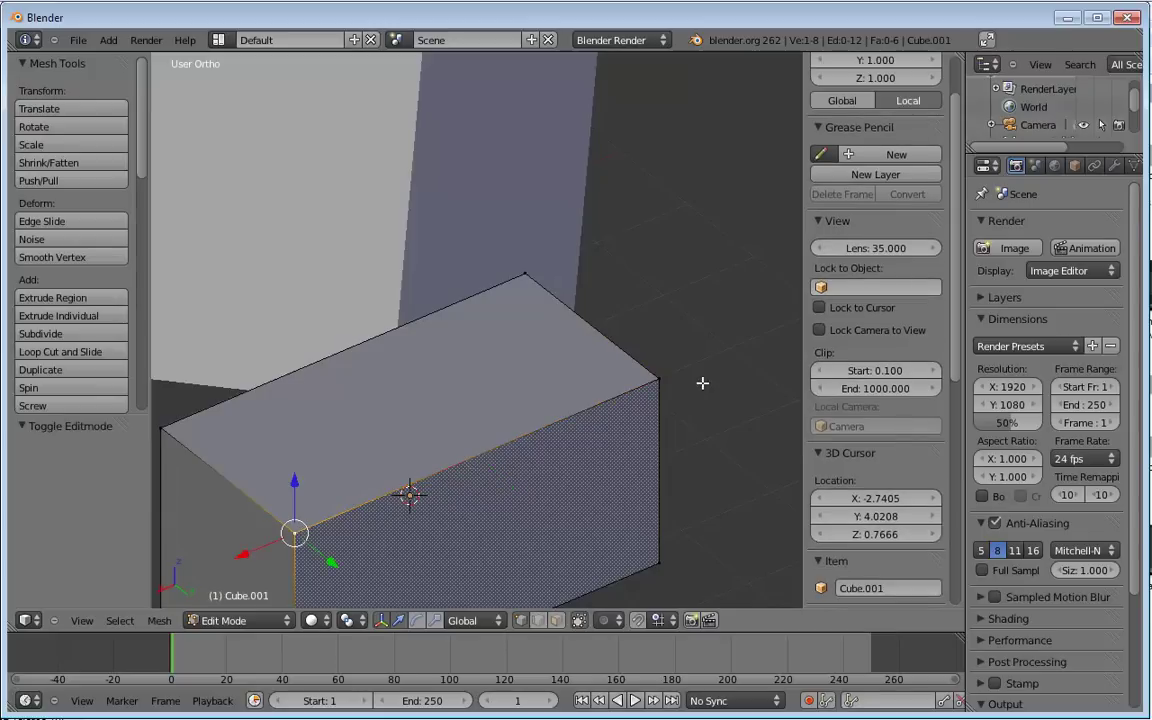
shift+right_click(660, 373)
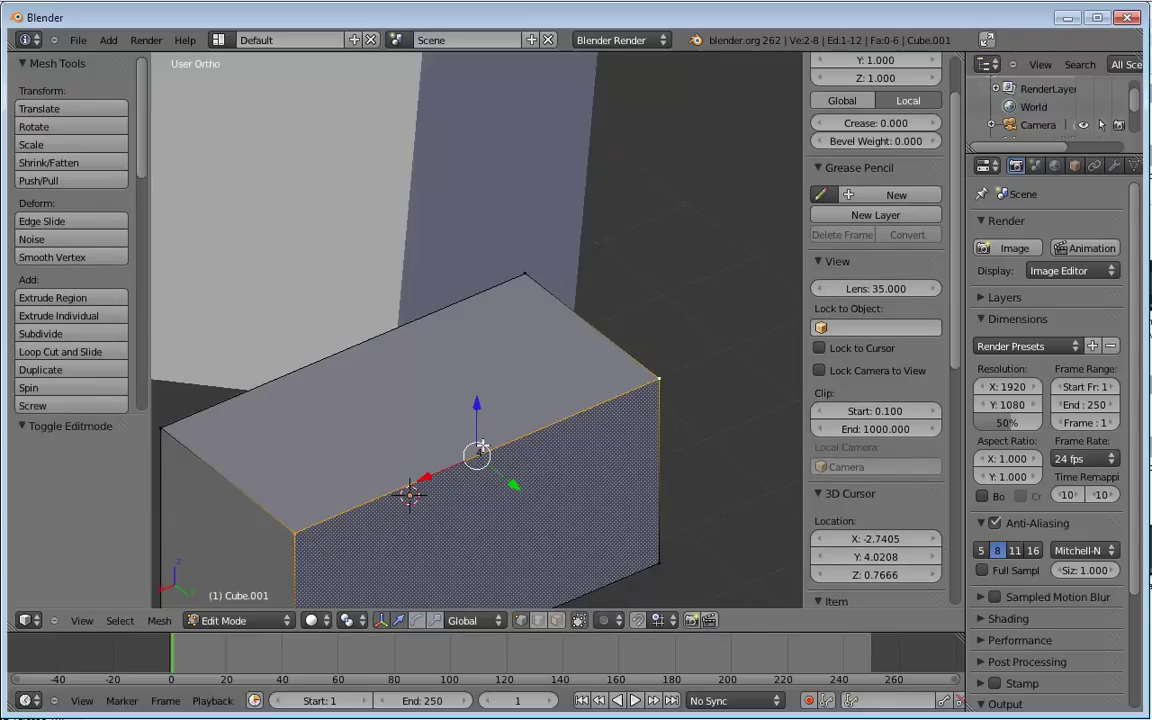
key(Tab)
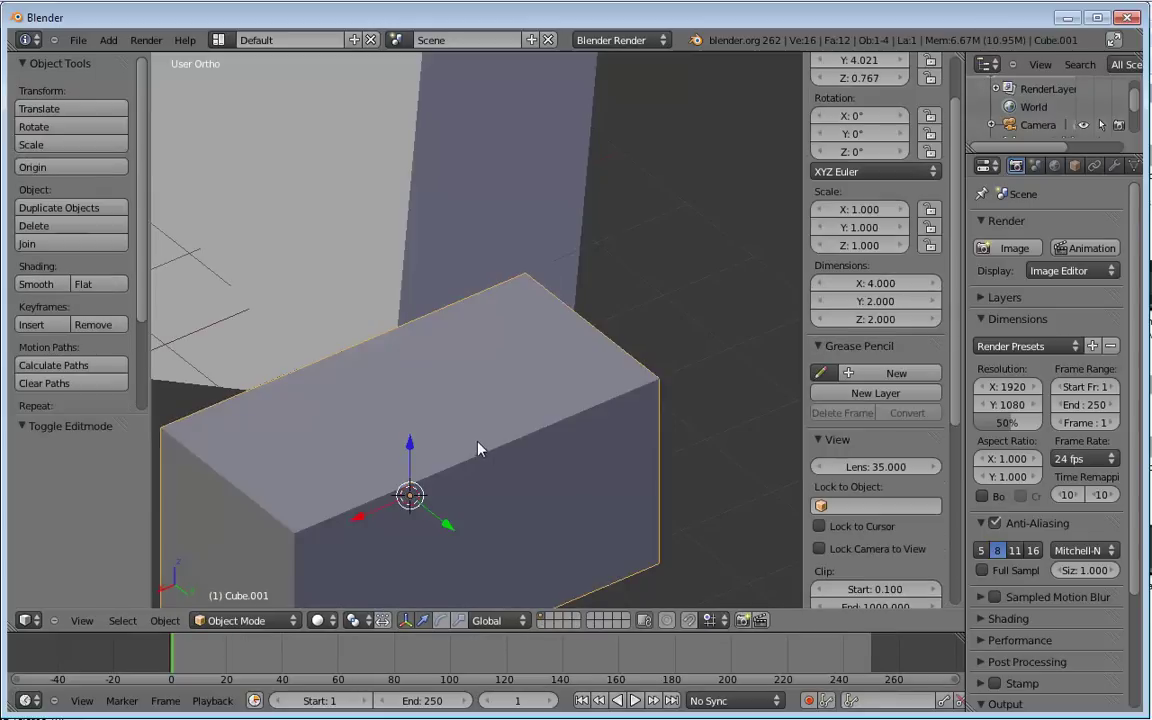
Step: Compare the transform values of the large tilted block and the new block by selecting each, ending with the new block selected
middle_drag(240, 408, 437, 442)
scroll(339, 410, down, 5)
right_click(440, 412)
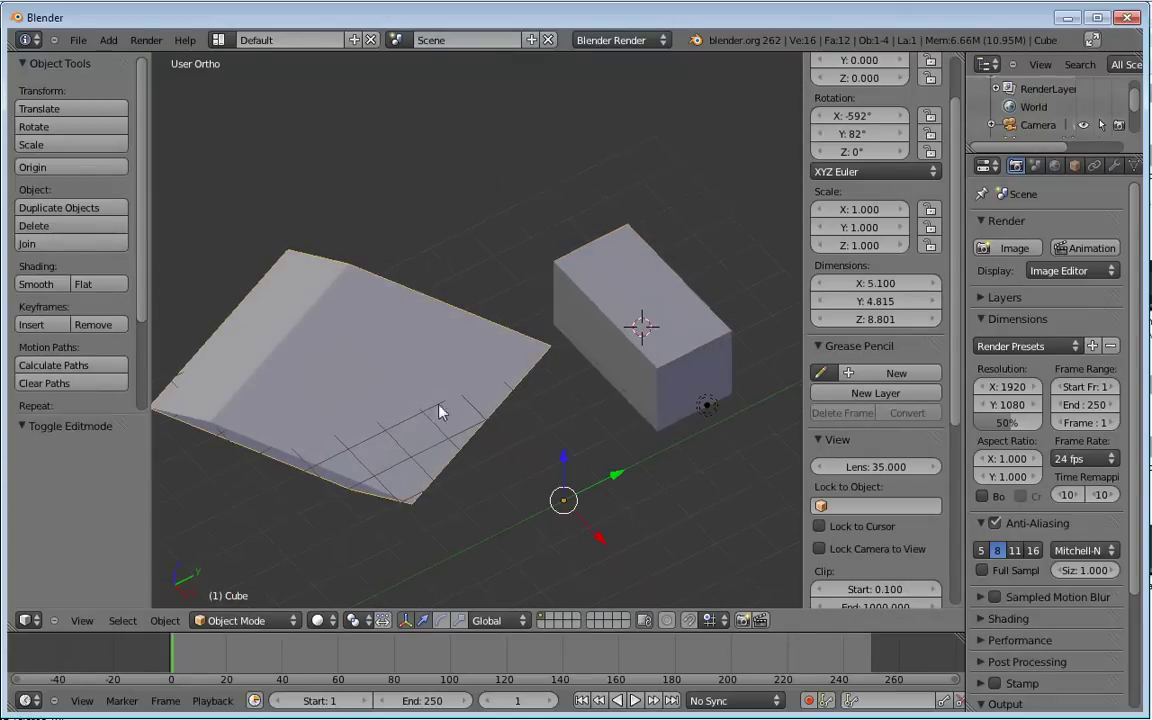
right_click(663, 320)
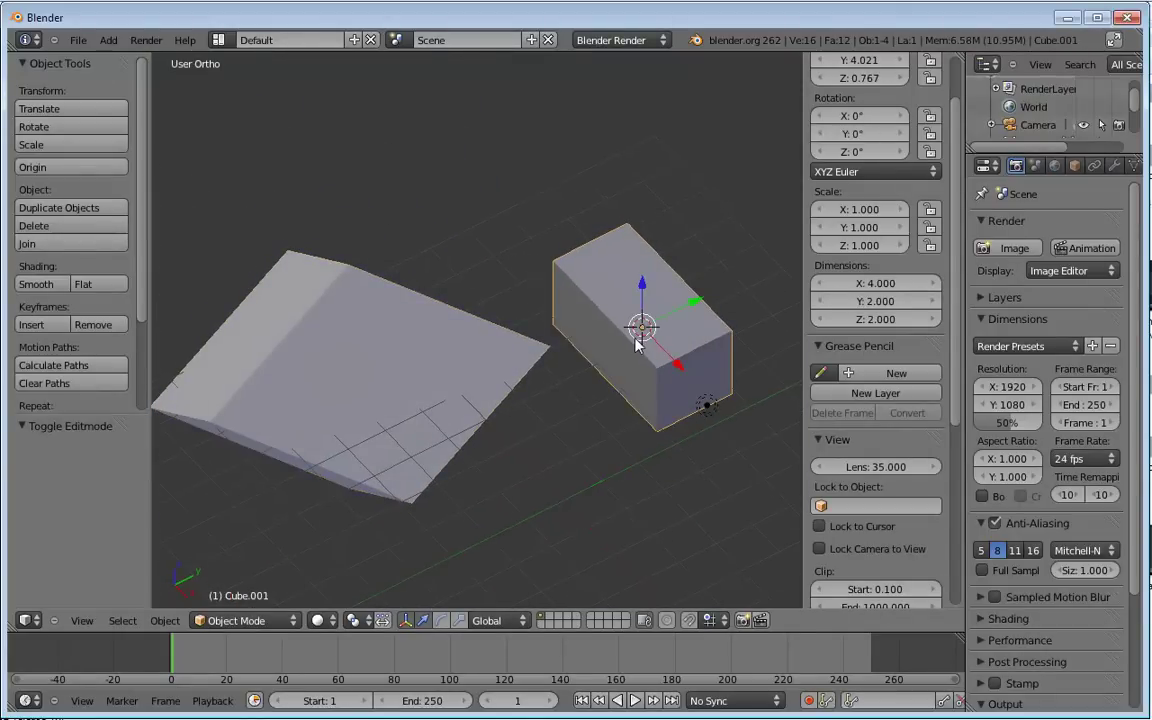
middle_drag(571, 303, 406, 415)
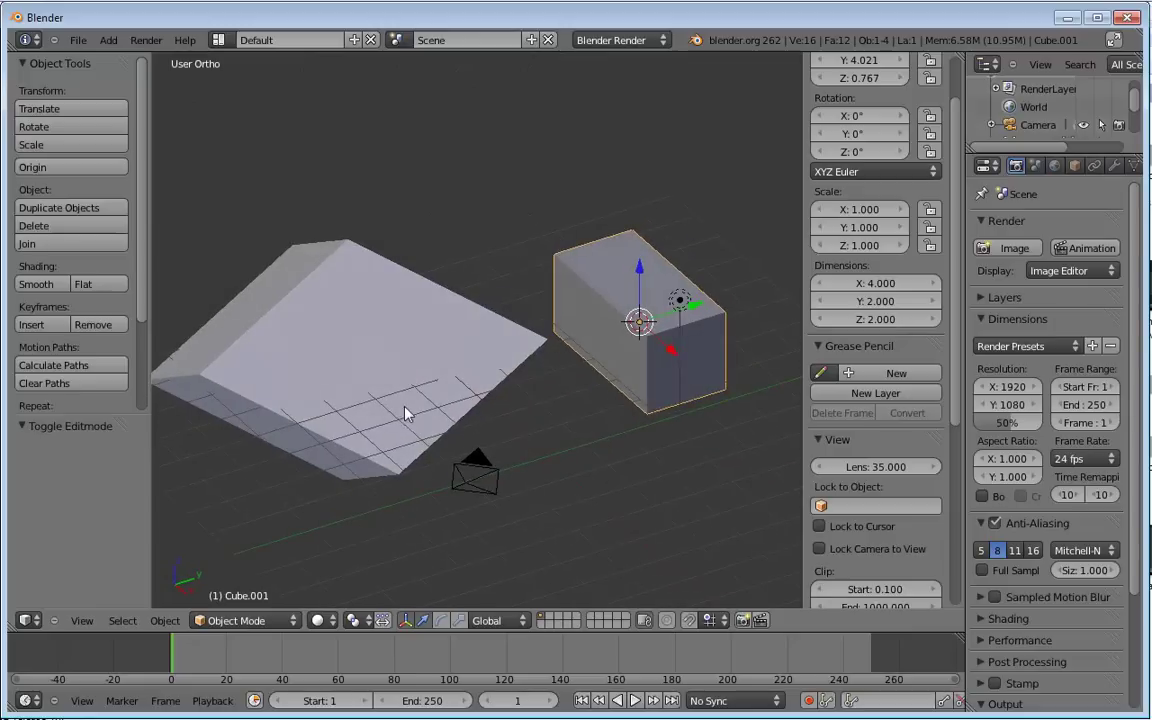
middle_drag(545, 400, 652, 417)
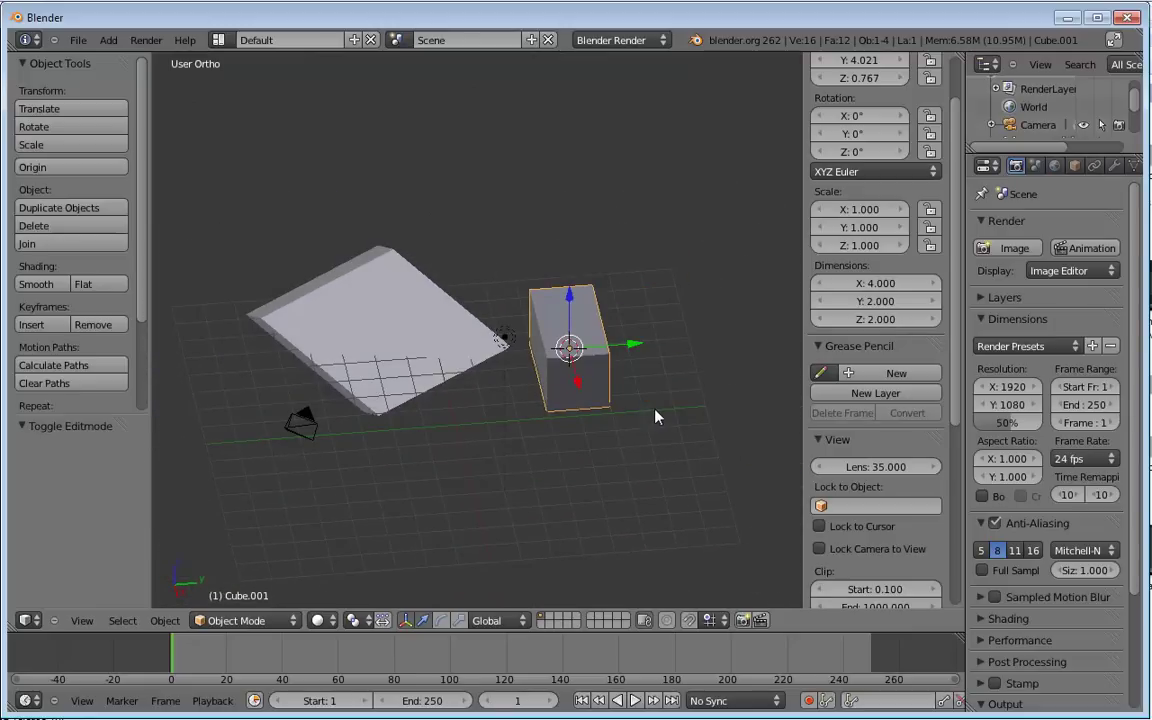